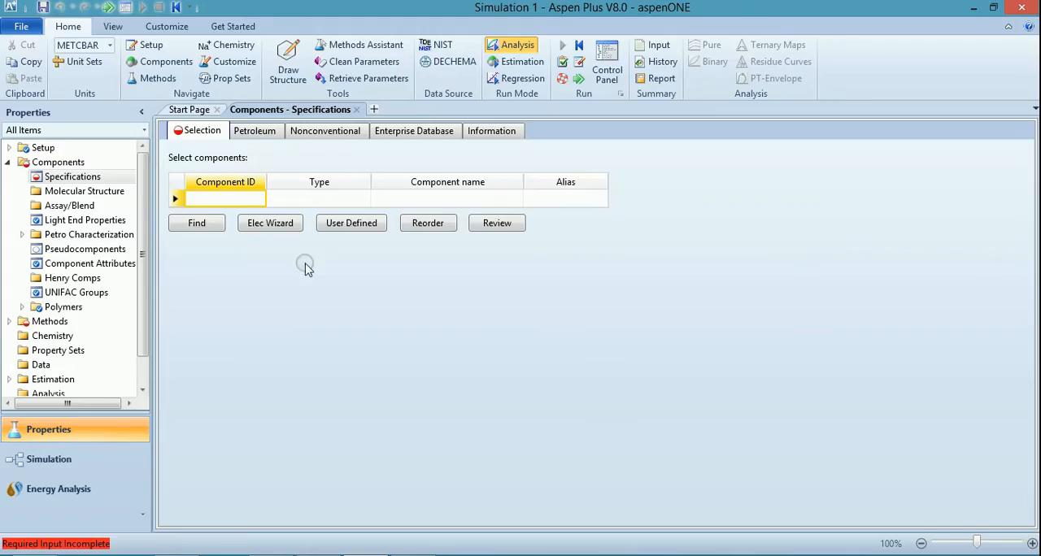
Add METHANOL, WATER and GLYCOL to the component list.
click(206, 196)
click(207, 197)
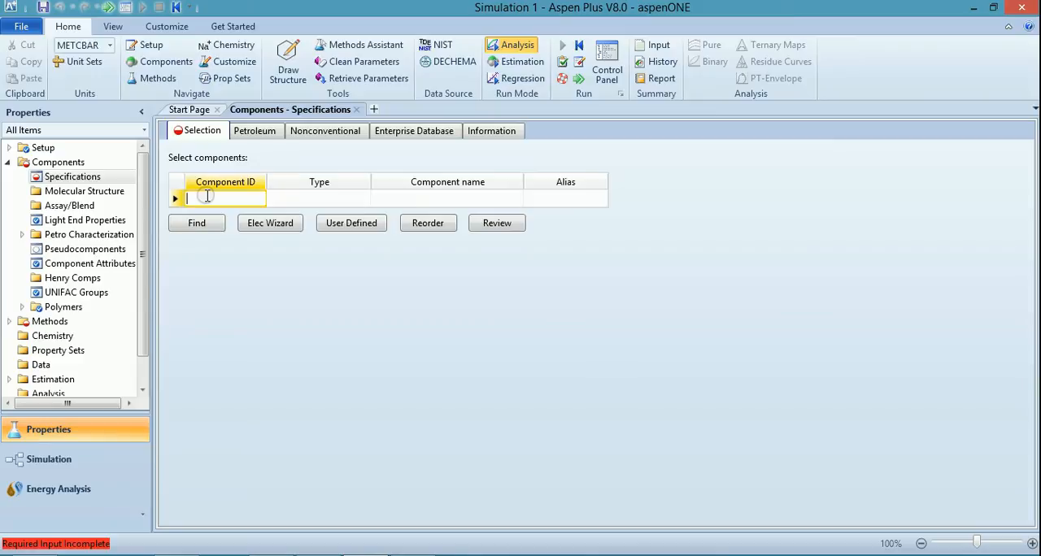
text(METHANOL)
key(Return)
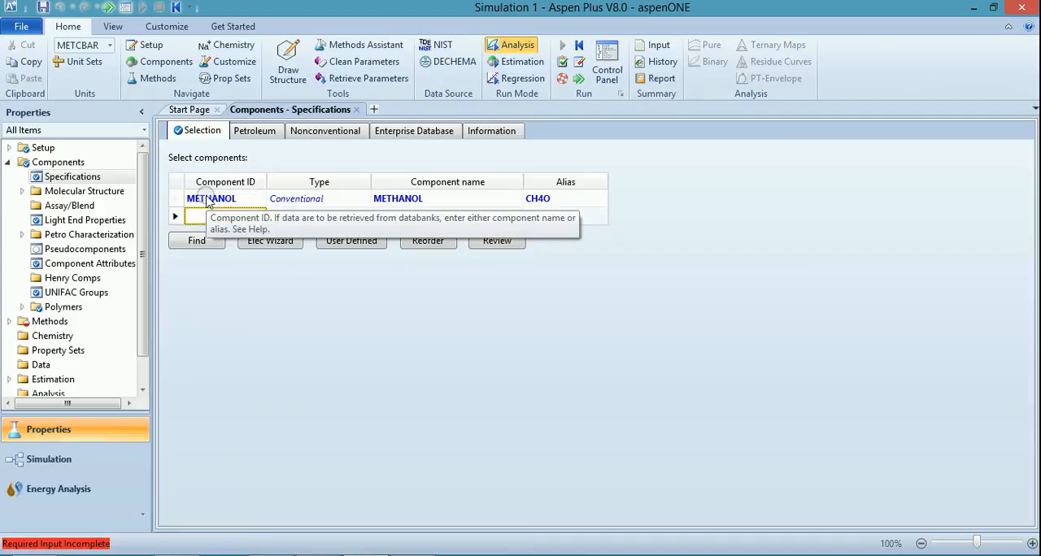
text(WAT)
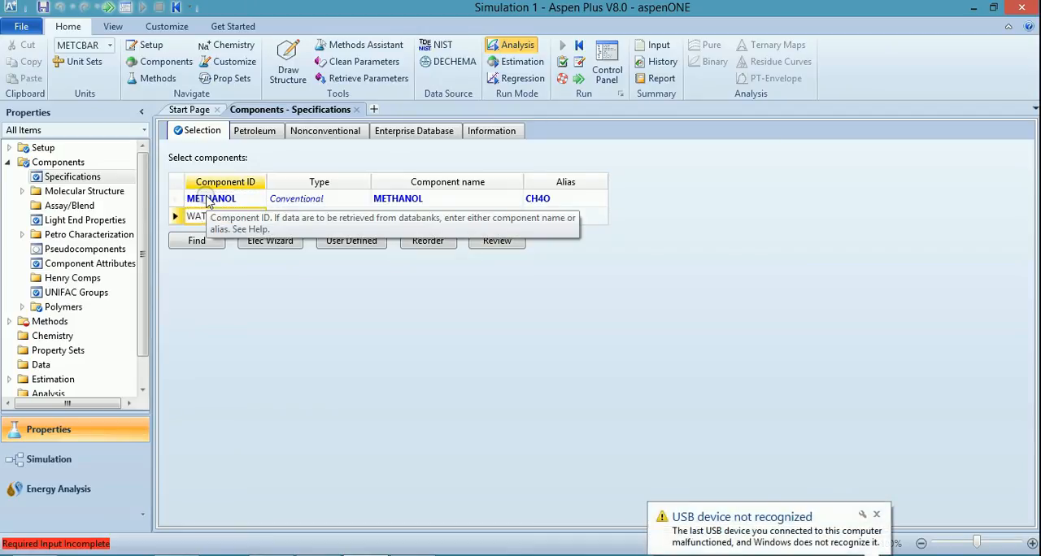
key(Return)
text(GLYC)
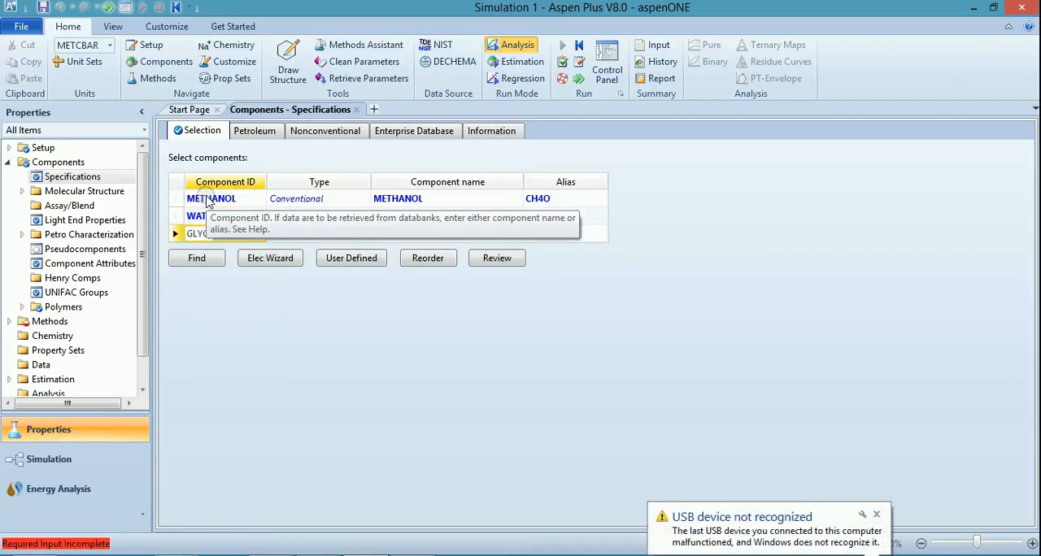
text(OO)
key(BackSpace)
key(Return)
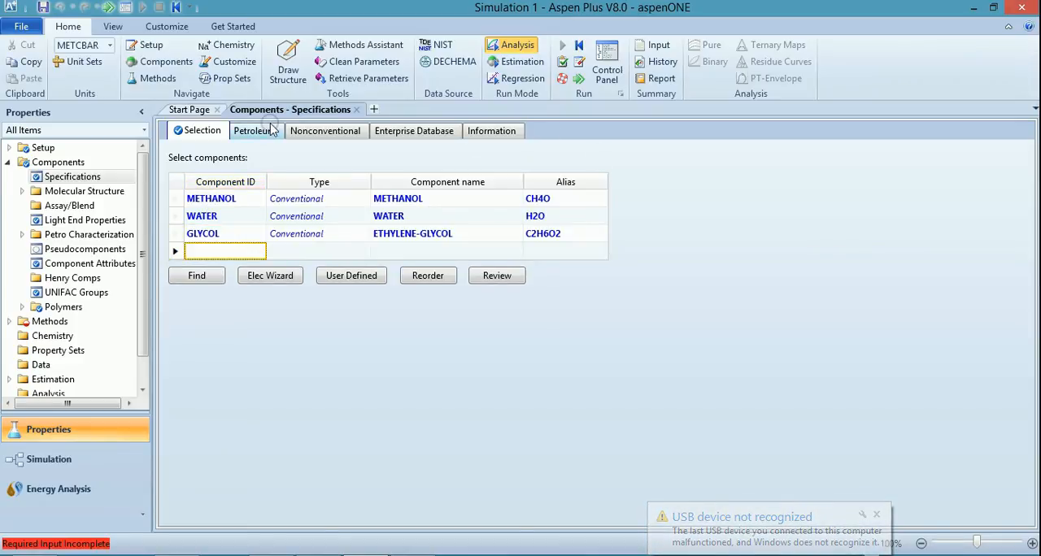
Set the global property method to WILSON.
click(39, 323)
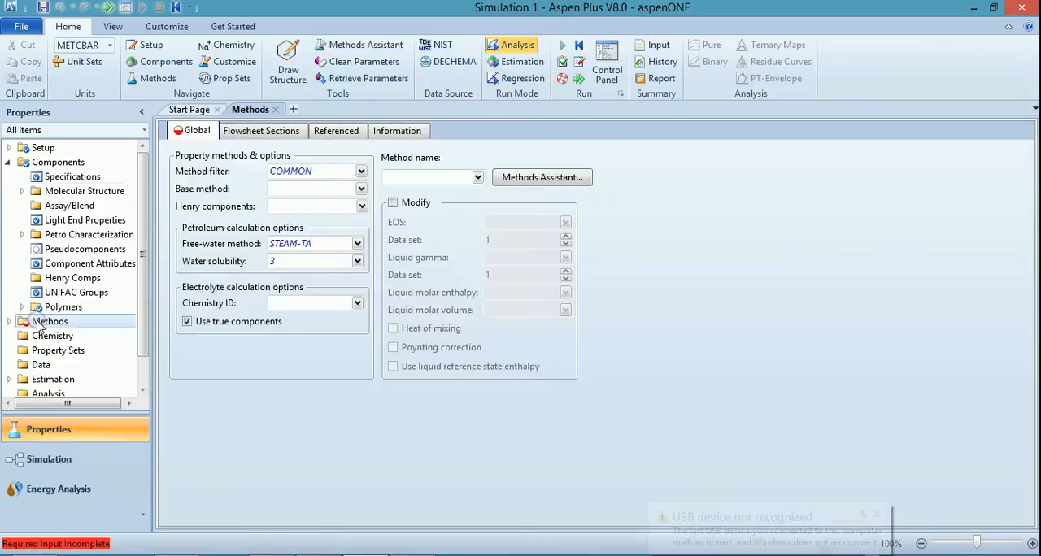
click(476, 177)
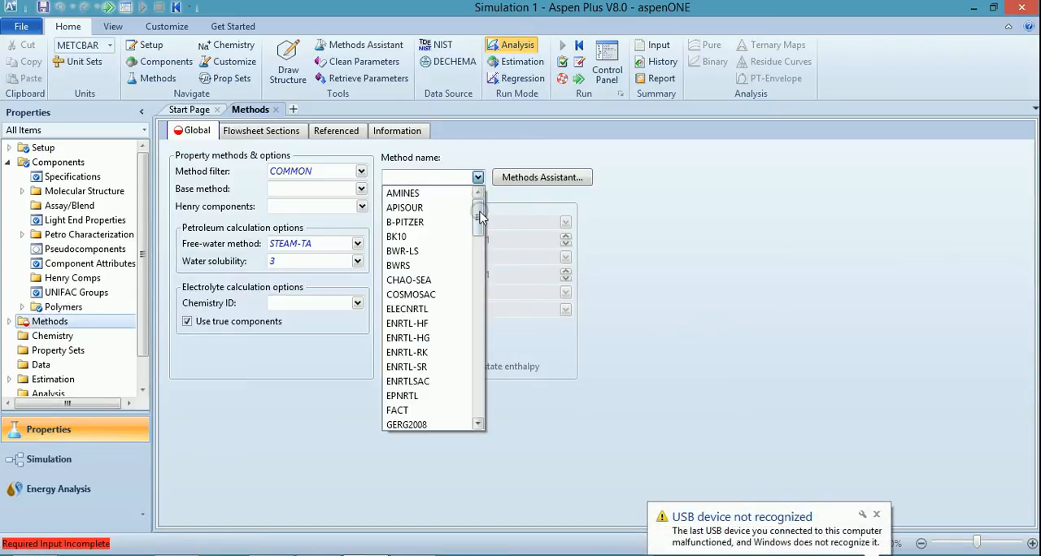
drag(478, 213, 476, 379)
click(437, 396)
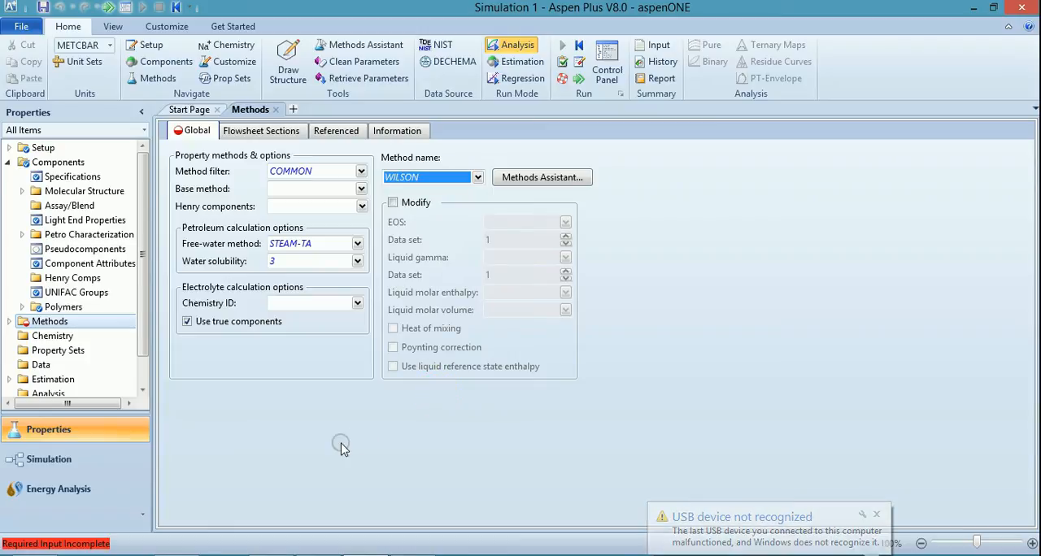
Accept the Wilson binary interaction parameters and run the Property Analysis / Setup.
click(109, 8)
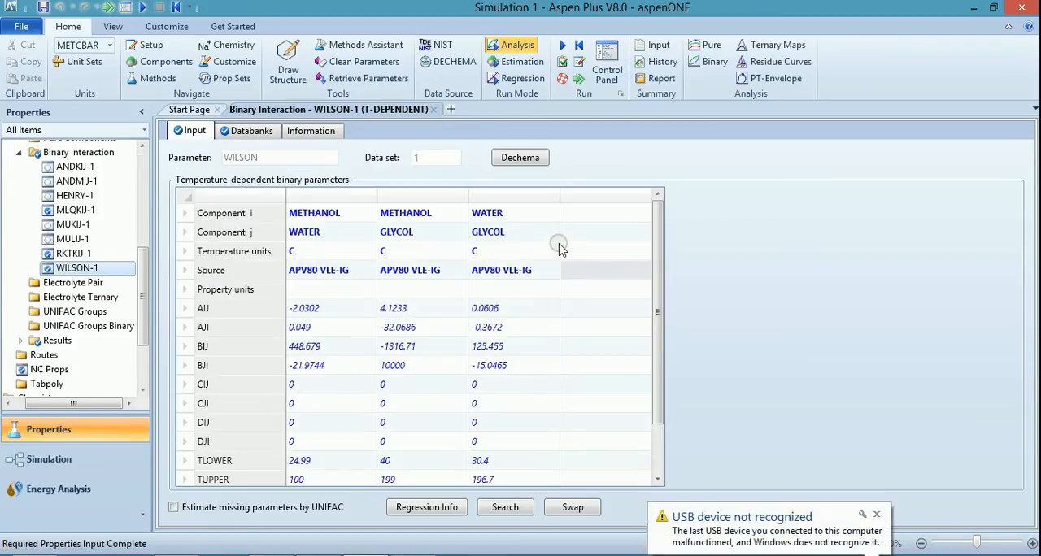
click(105, 10)
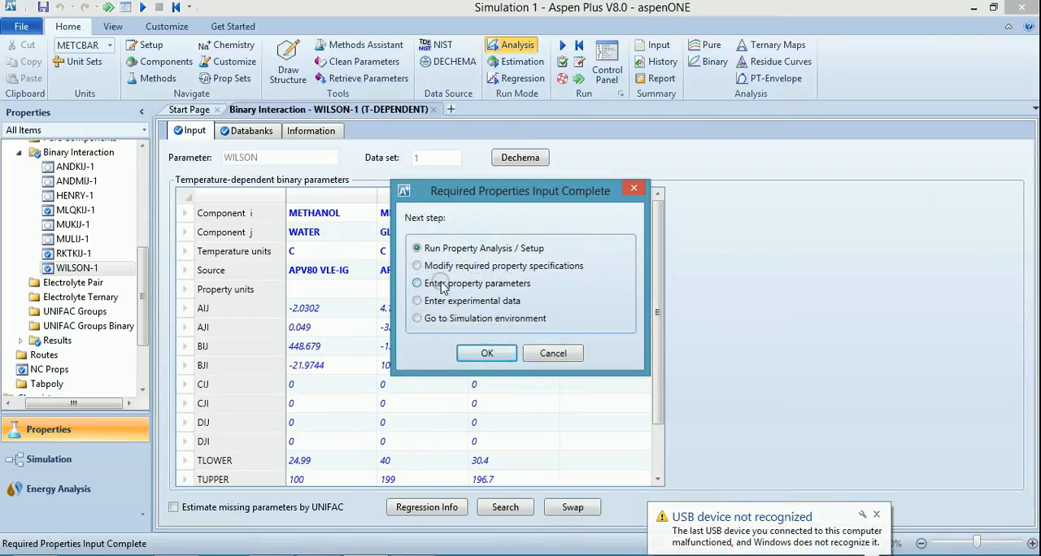
click(483, 355)
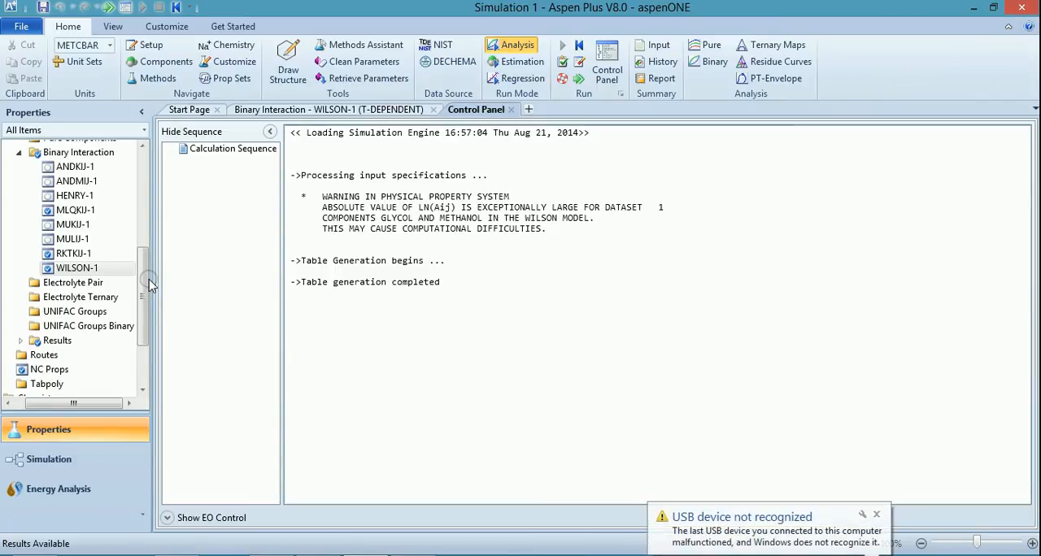
Switch to the simulation environment and place a HeatX exchanger with the GEN-HT icon on the main flowsheet.
click(96, 472)
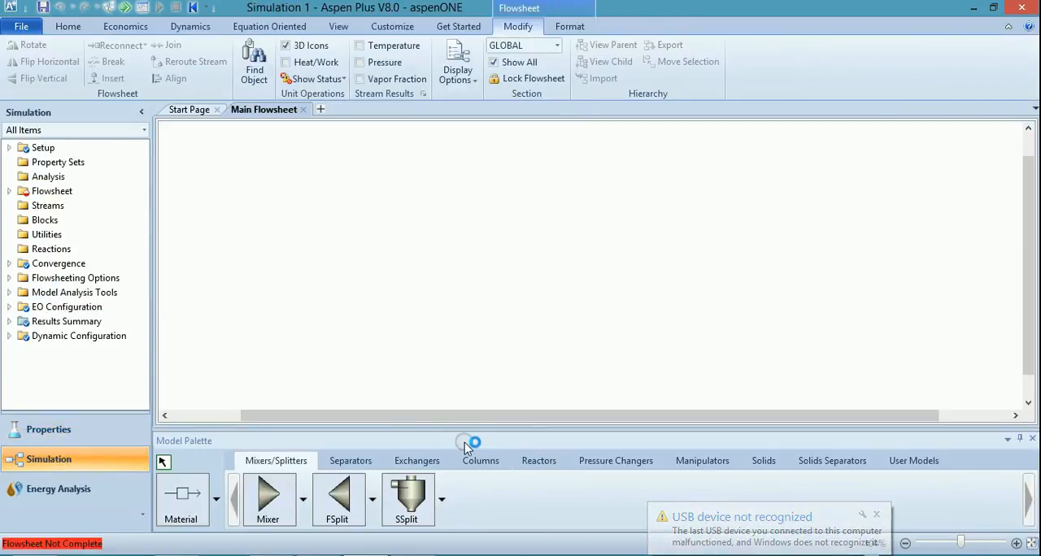
click(400, 464)
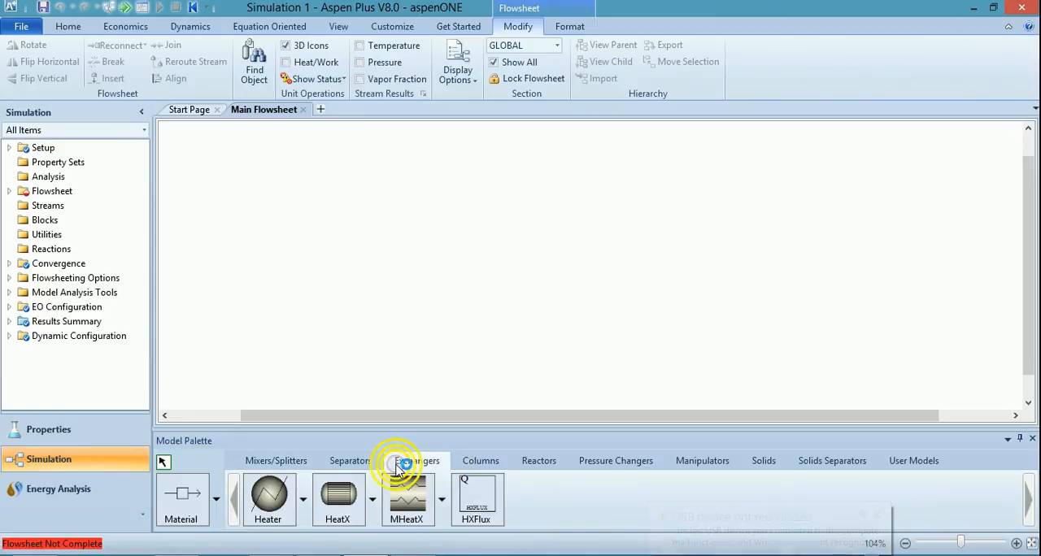
click(372, 498)
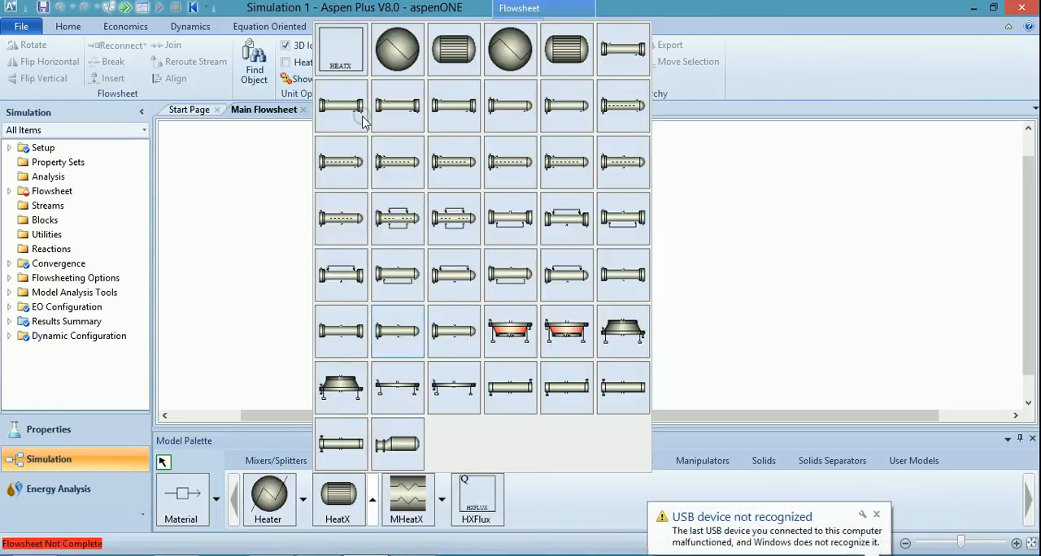
click(448, 56)
click(485, 244)
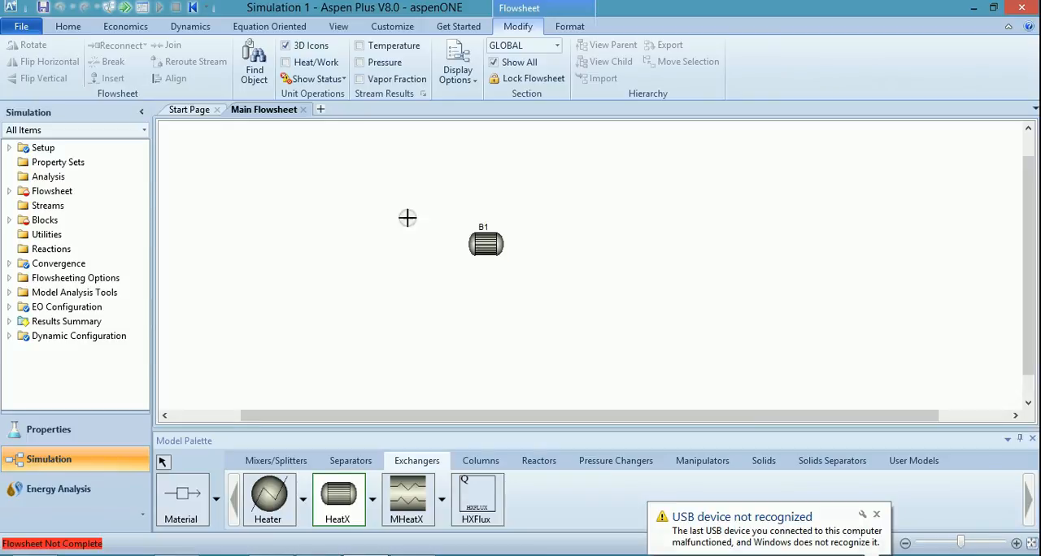
Connect a material feed stream and a material product stream to the exchanger's horizontal inlet and outlet ports.
click(182, 492)
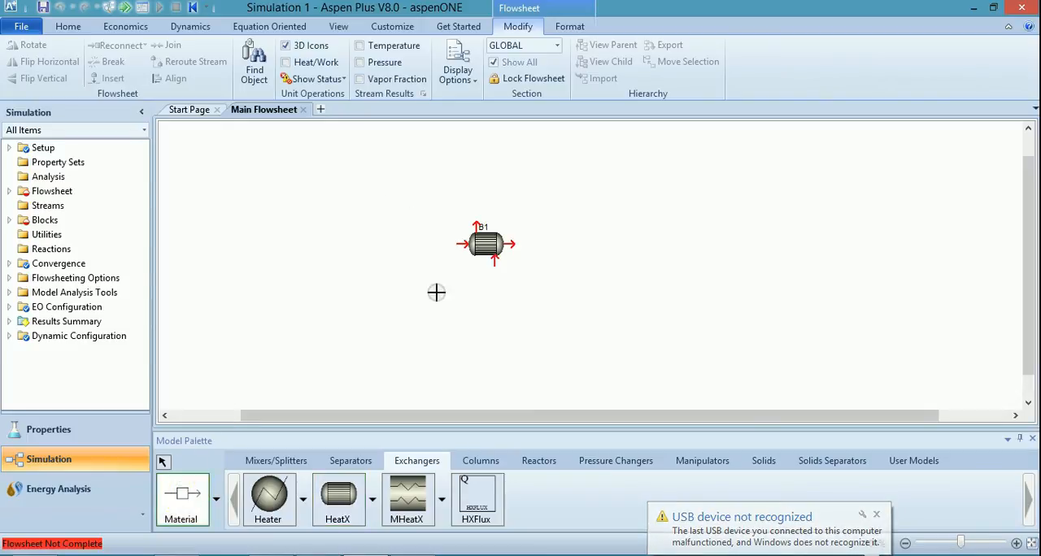
click(461, 243)
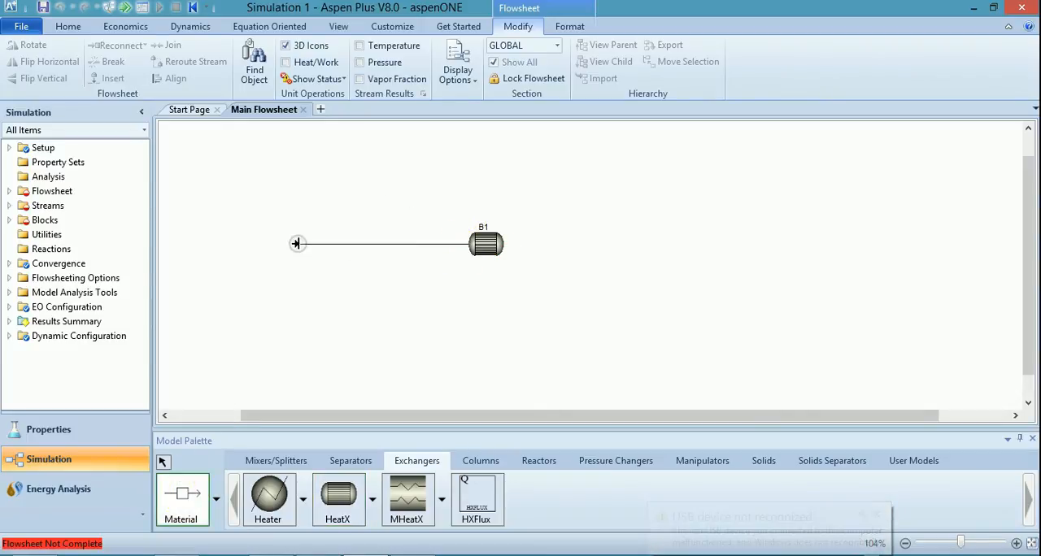
click(296, 243)
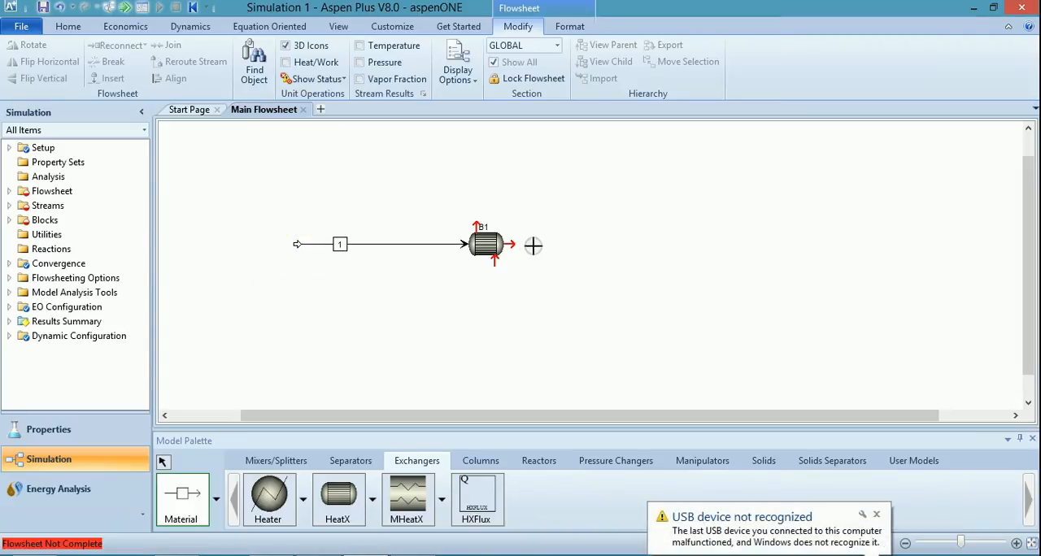
click(509, 243)
click(591, 243)
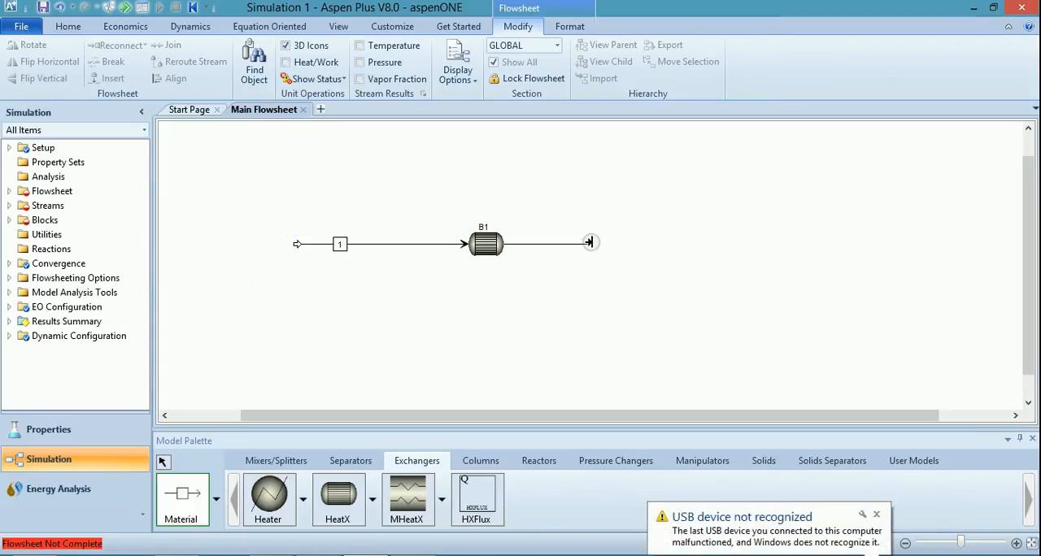
Connect a material outlet stream to the exchanger's upper port and a material feed stream to its lower port.
click(480, 227)
click(527, 182)
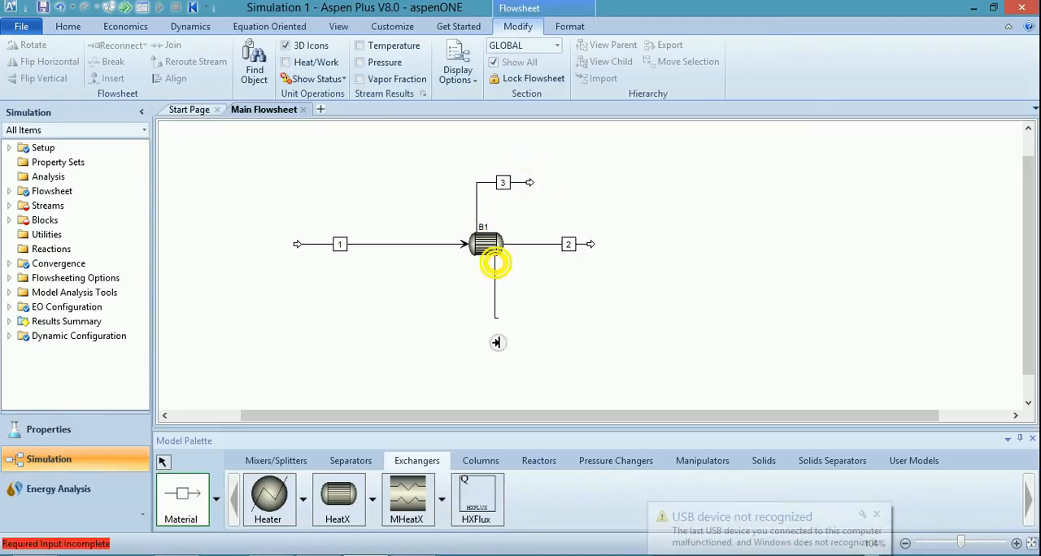
click(494, 263)
click(386, 328)
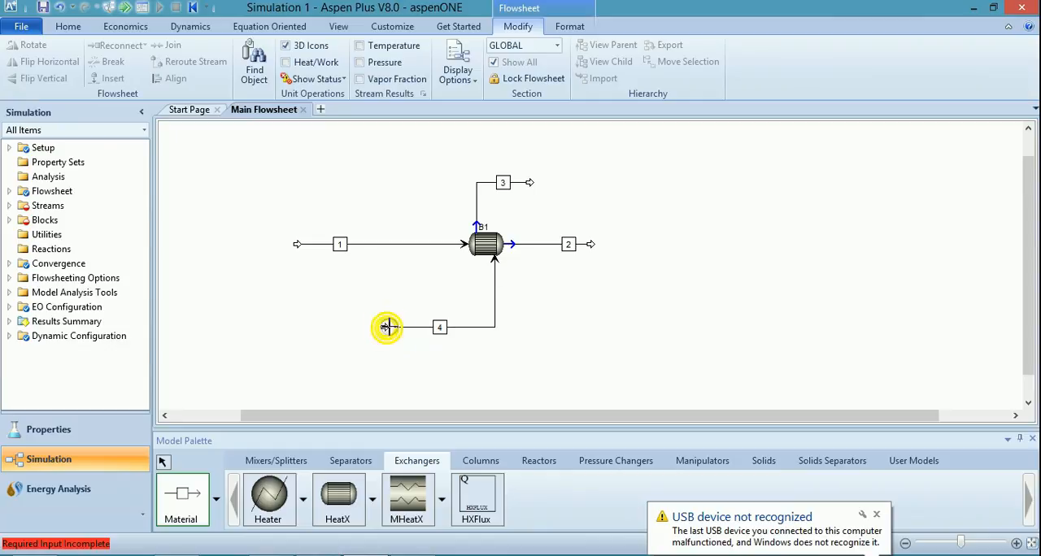
right_click(449, 223)
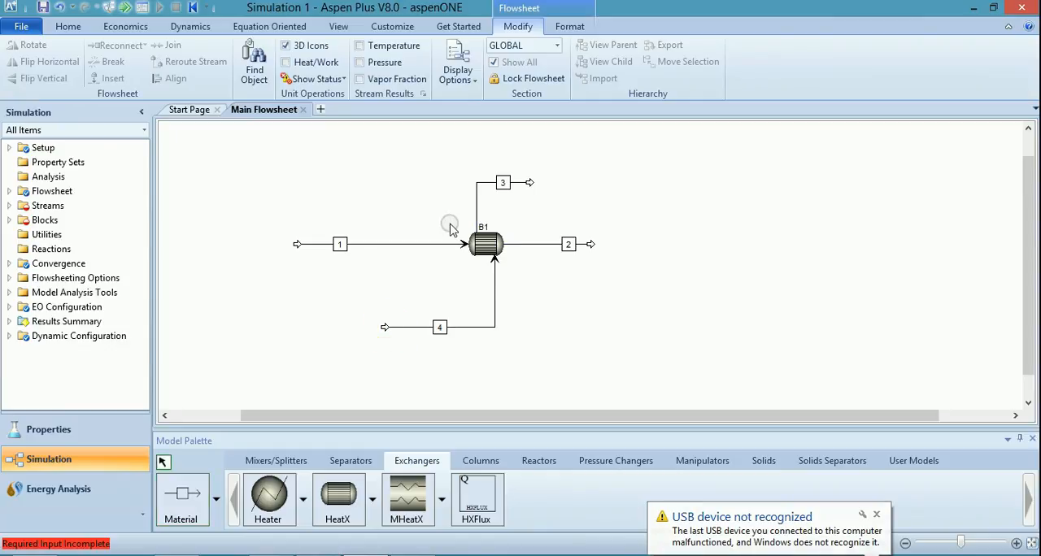
Rename the exchanger's horizontal feed stream HOTIN and its horizontal outlet stream HOTOUT.
click(342, 244)
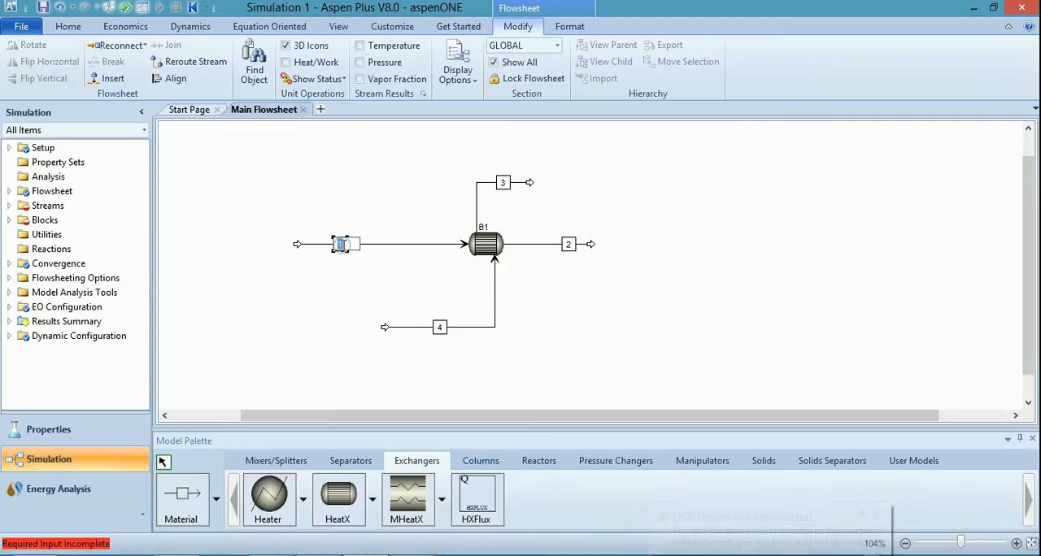
text(HOTIN)
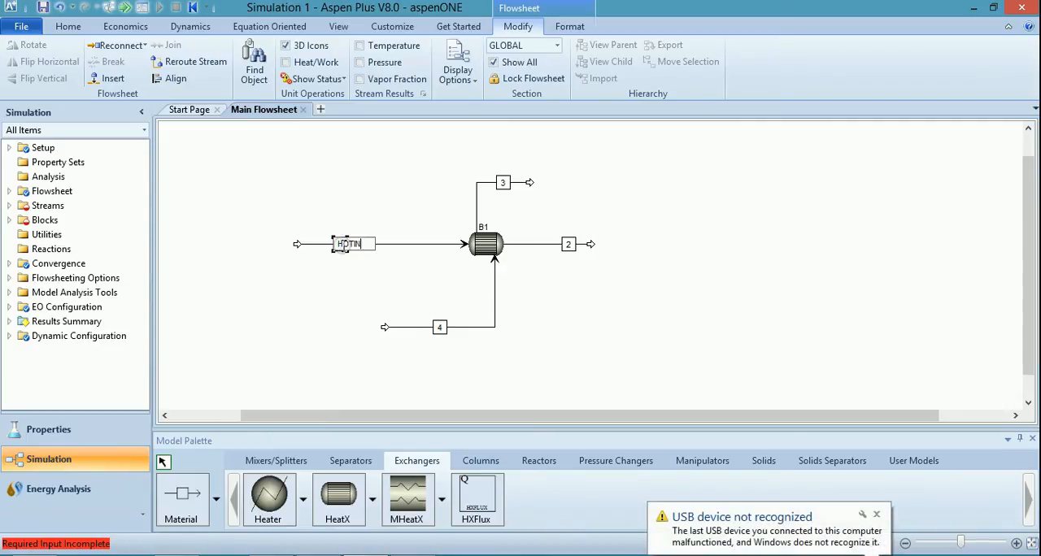
click(571, 245)
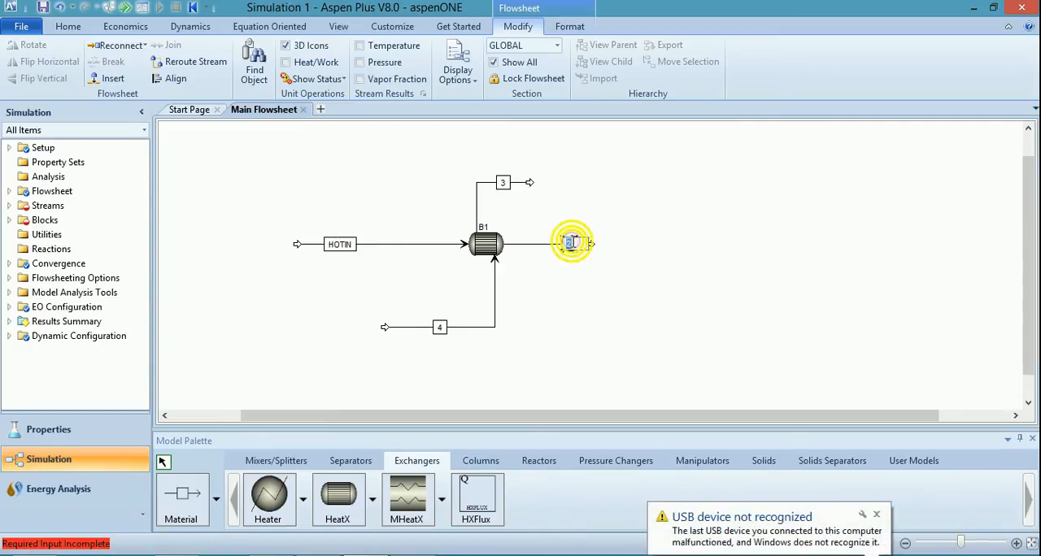
text(HOTOUT)
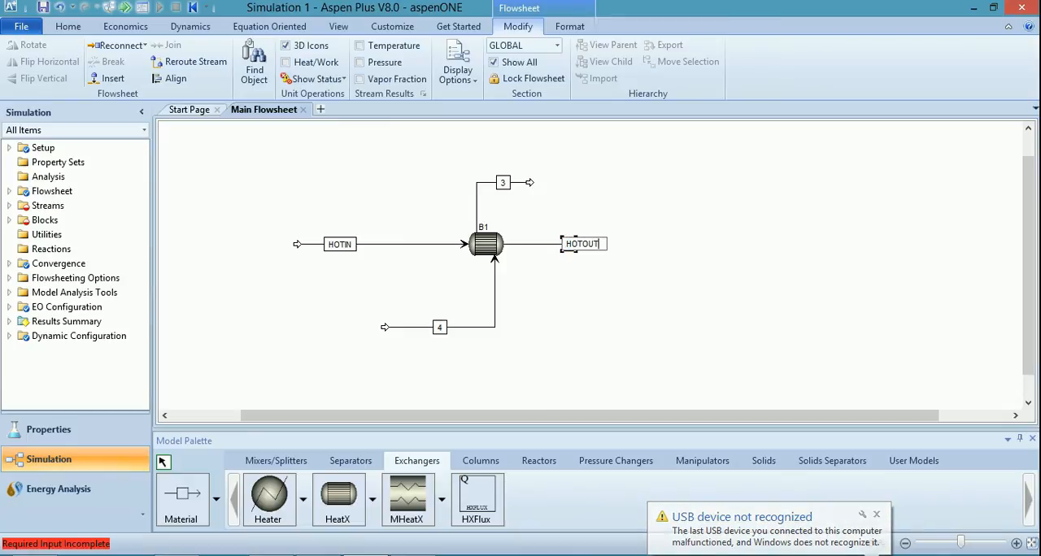
Rename the exchanger's lower feed stream COLDIN and its upper outlet stream COLDOUT.
click(434, 311)
click(436, 317)
text(COLDIN)
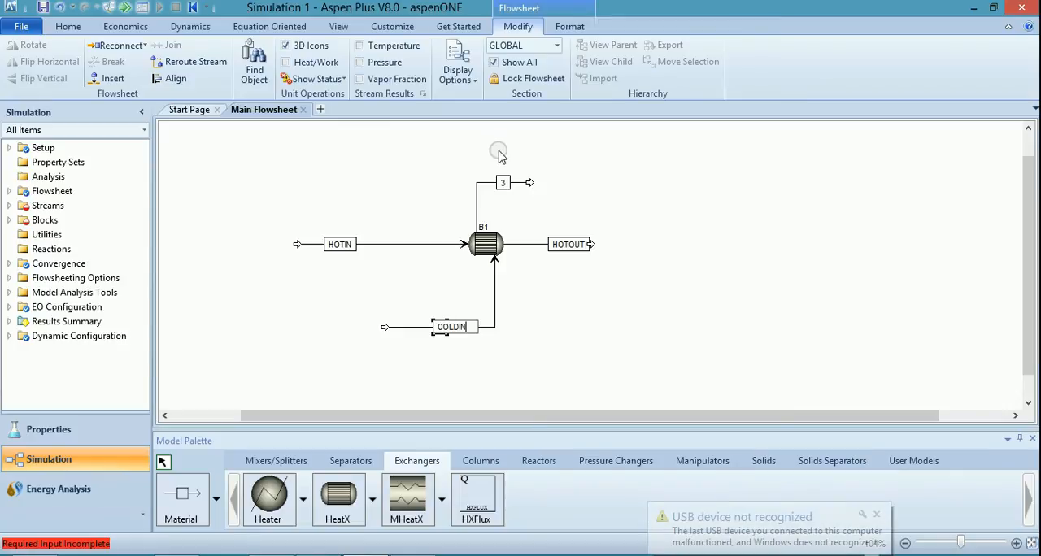
click(502, 182)
text(COLDOUT)
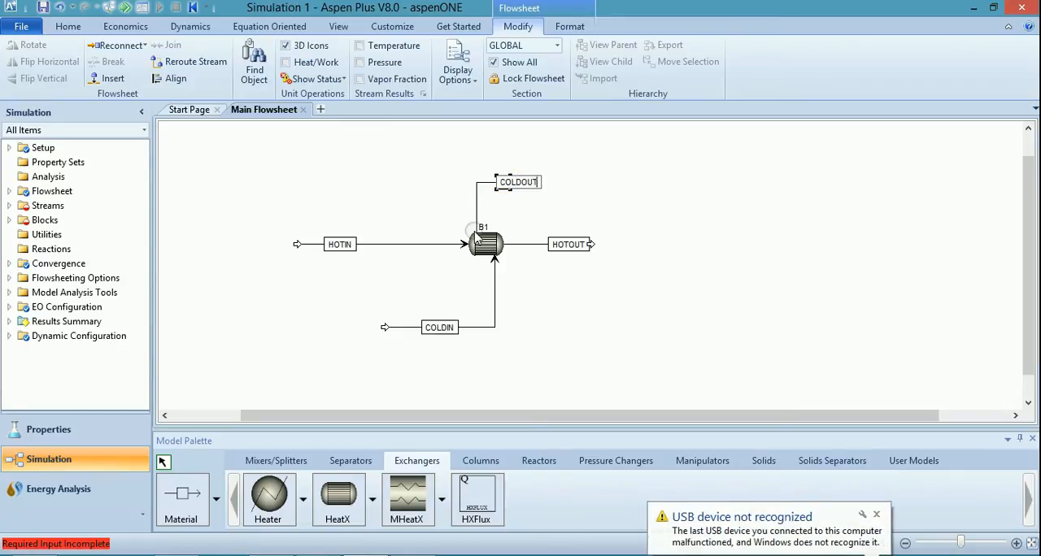
Rename the exchanger block HEATX and move its label below the block icon.
click(488, 226)
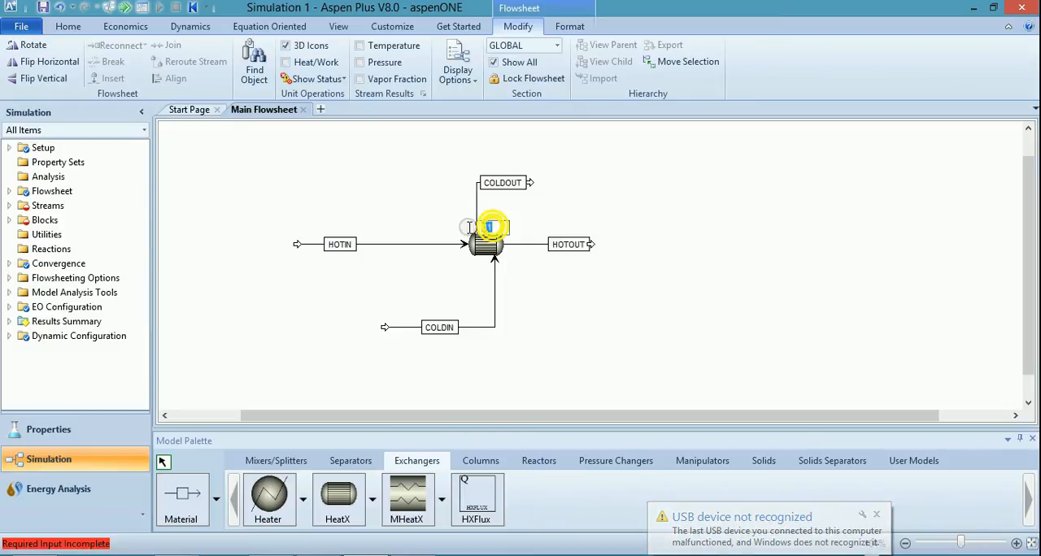
text(HEATX)
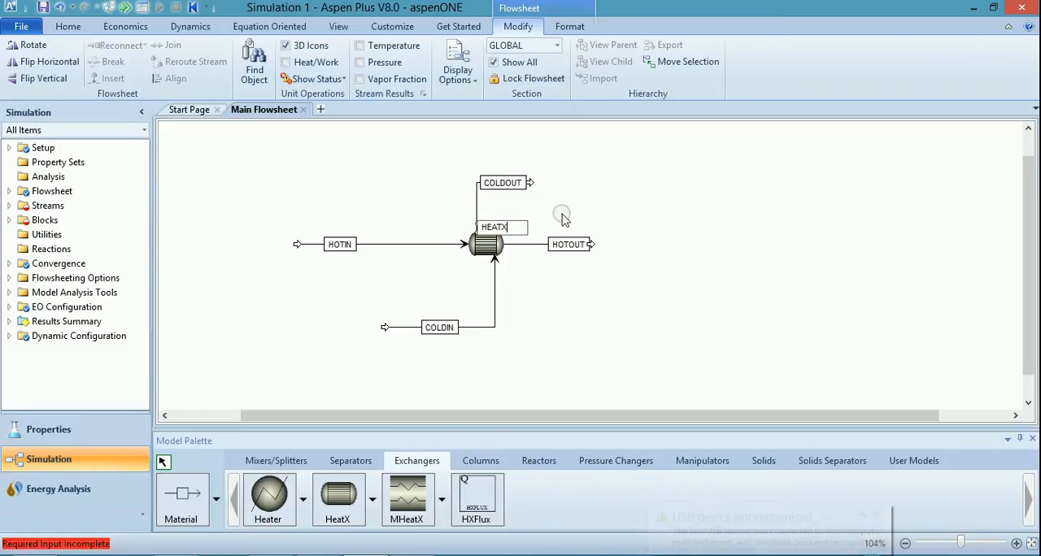
click(661, 204)
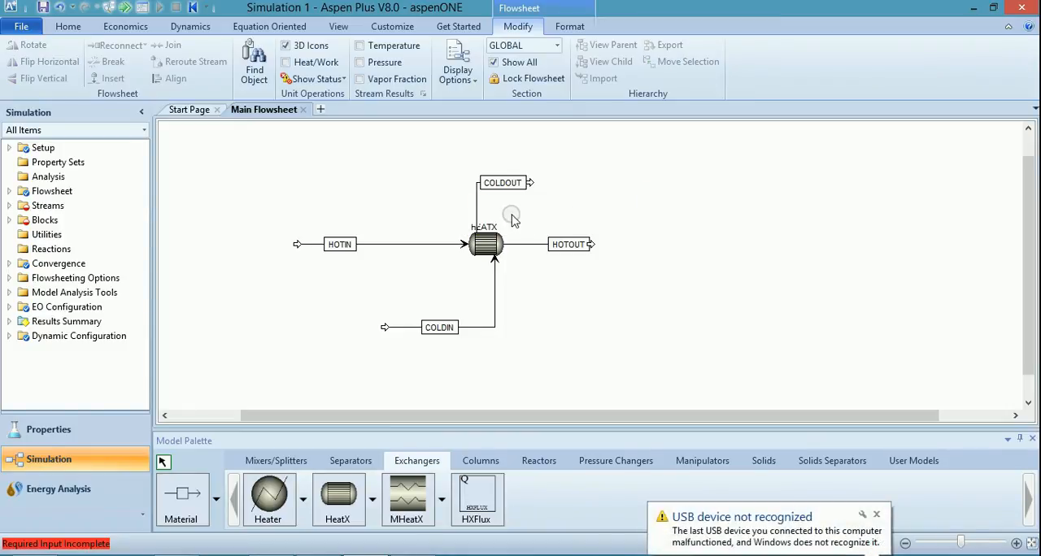
drag(487, 228, 481, 262)
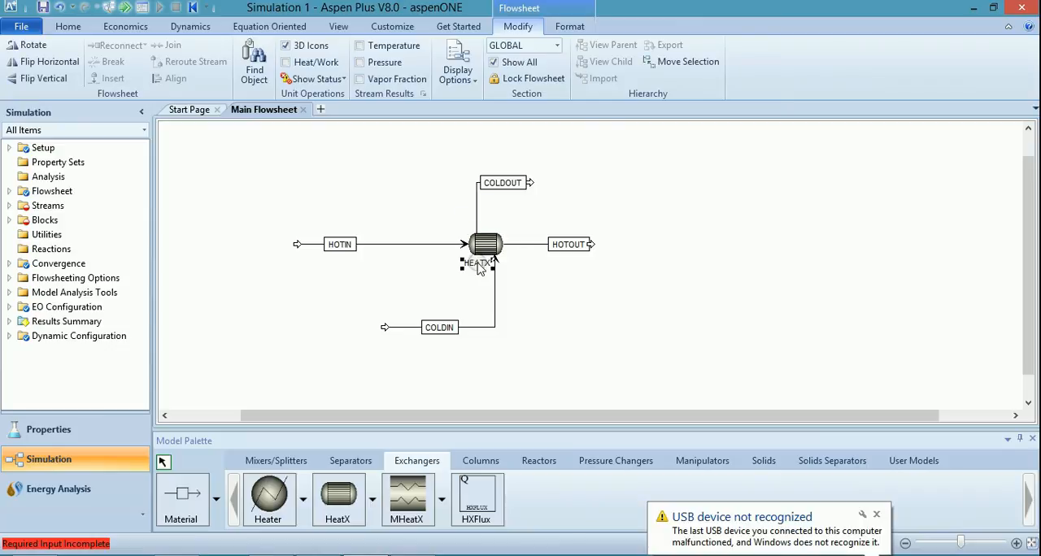
click(547, 205)
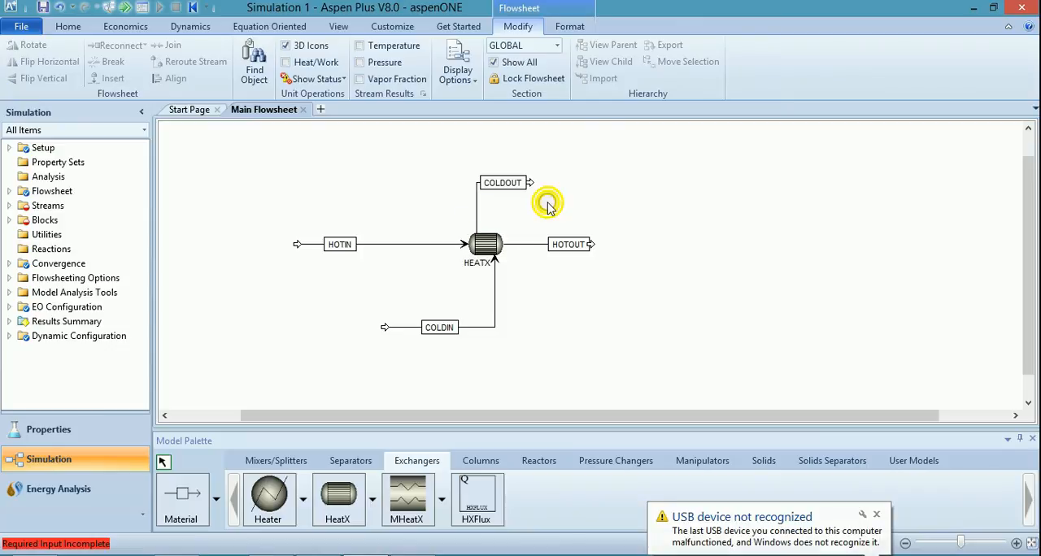
Open the COLDIN stream's input specifications and switch the global unit set to ENG.
click(9, 205)
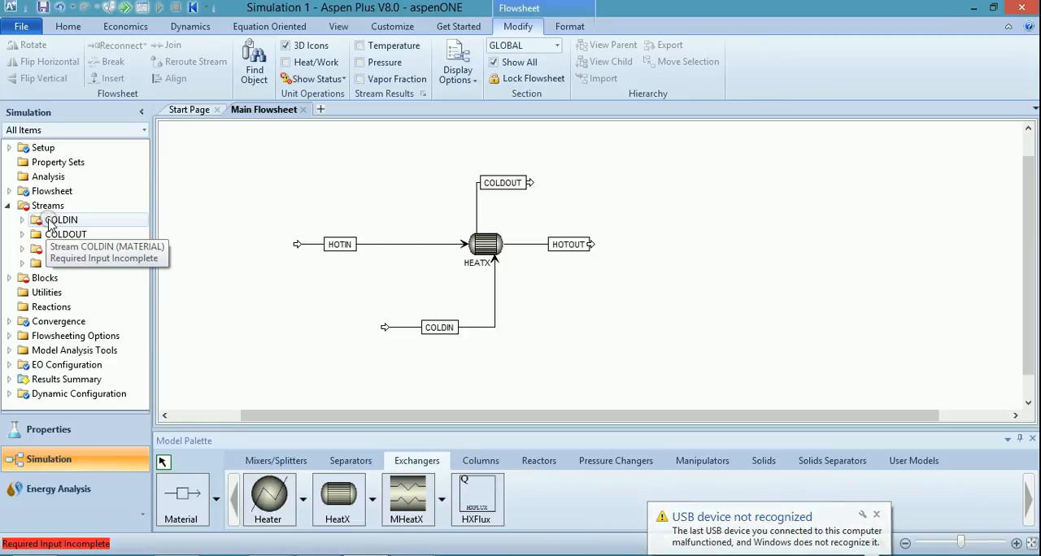
double_click(51, 221)
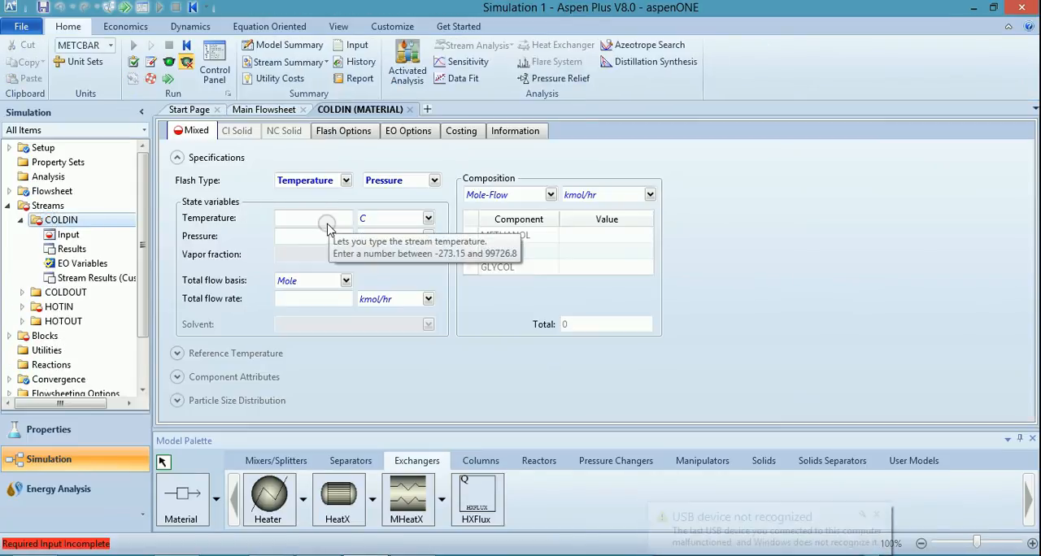
click(319, 220)
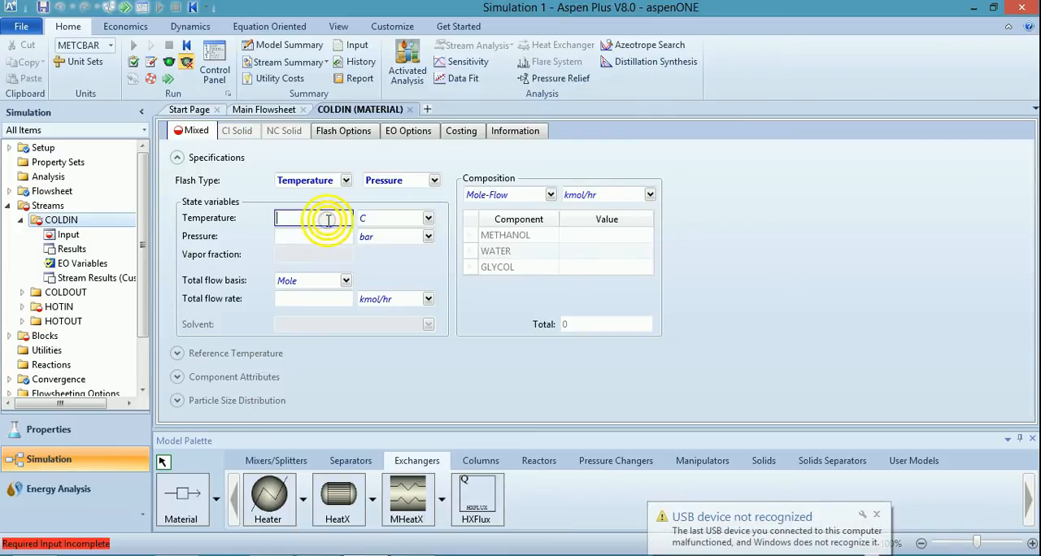
click(111, 45)
click(70, 54)
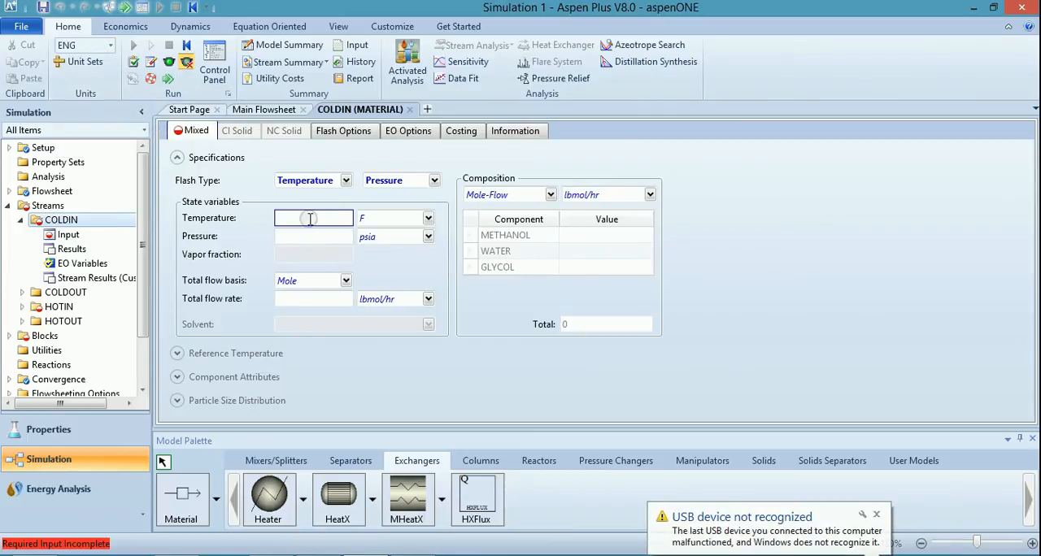
Set the COLDIN stream's temperature to 40 F and its pressure to 14.696 psi.
text(40)
key(Tab)
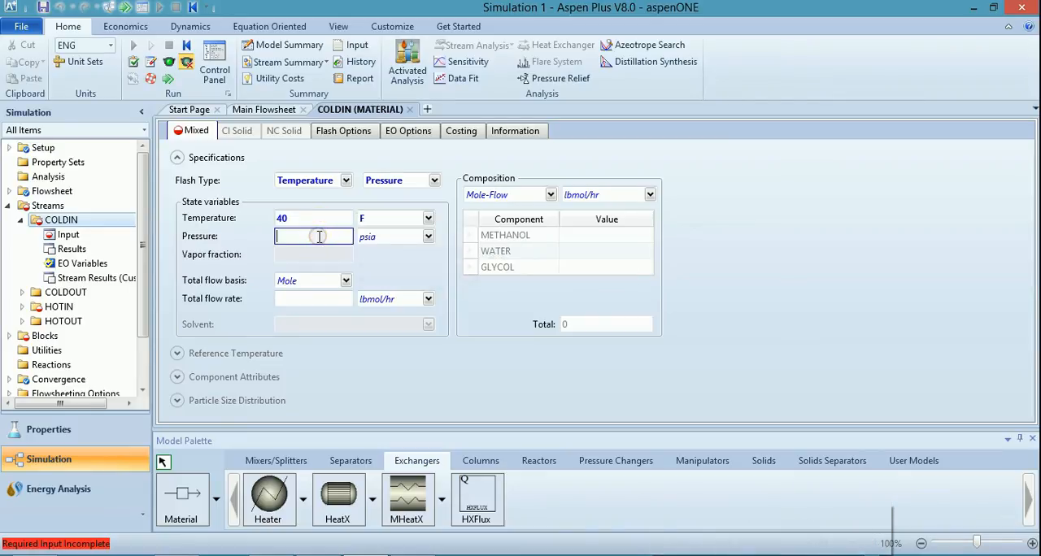
text(14.696)
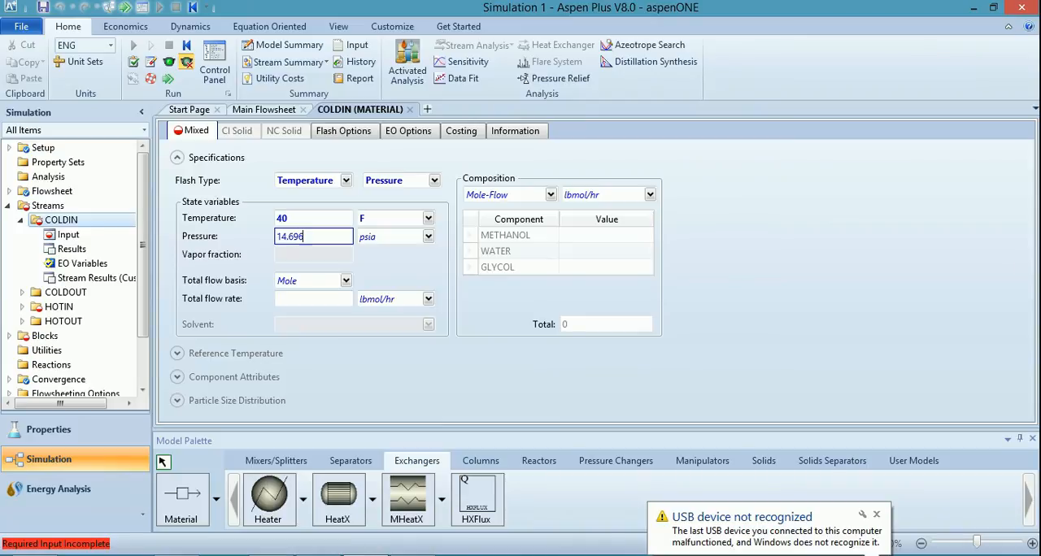
click(388, 245)
key(p)
click(377, 265)
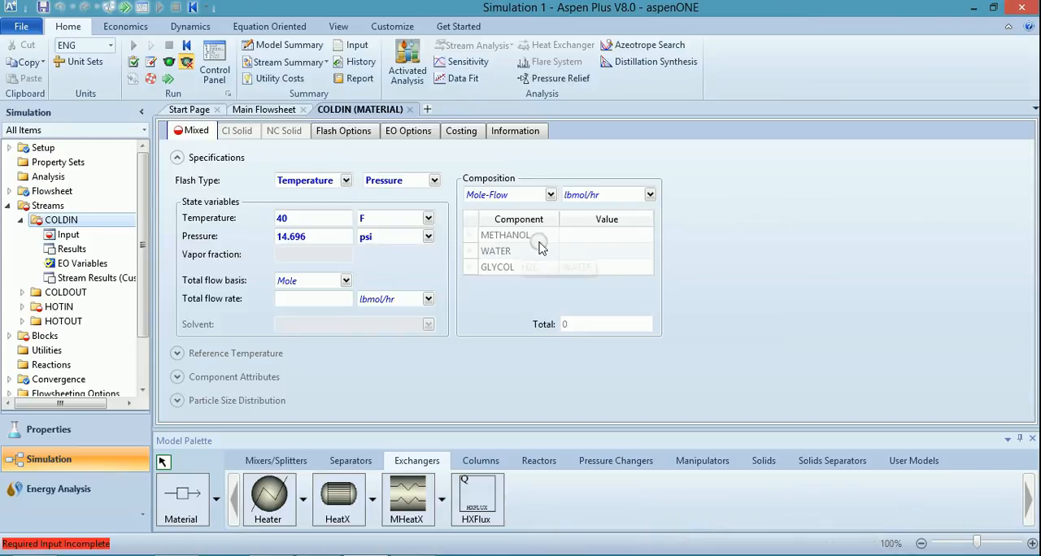
Specify the COLDIN composition by mass flow in lb/hr, with 400 for GLYCOL.
click(574, 235)
click(581, 269)
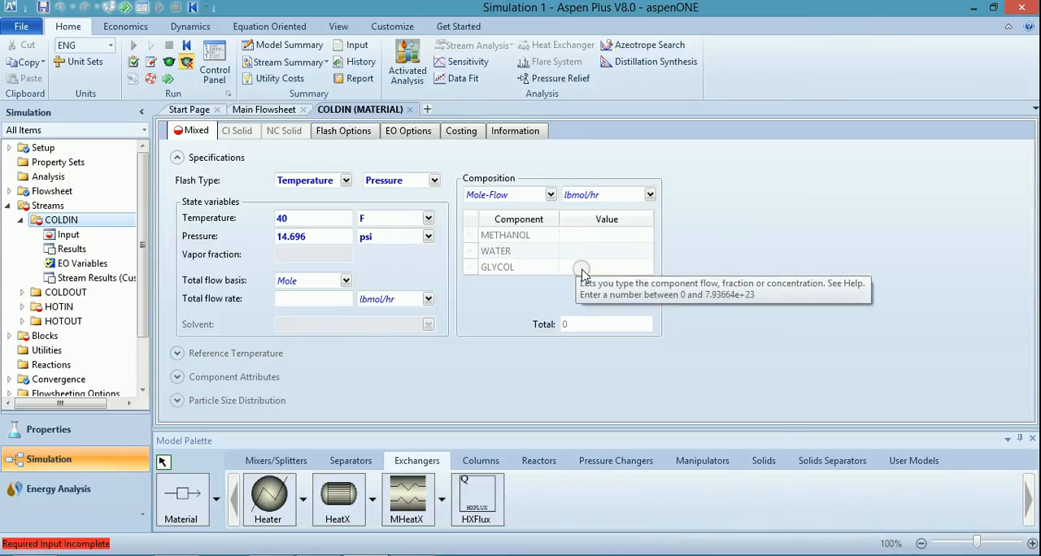
click(582, 269)
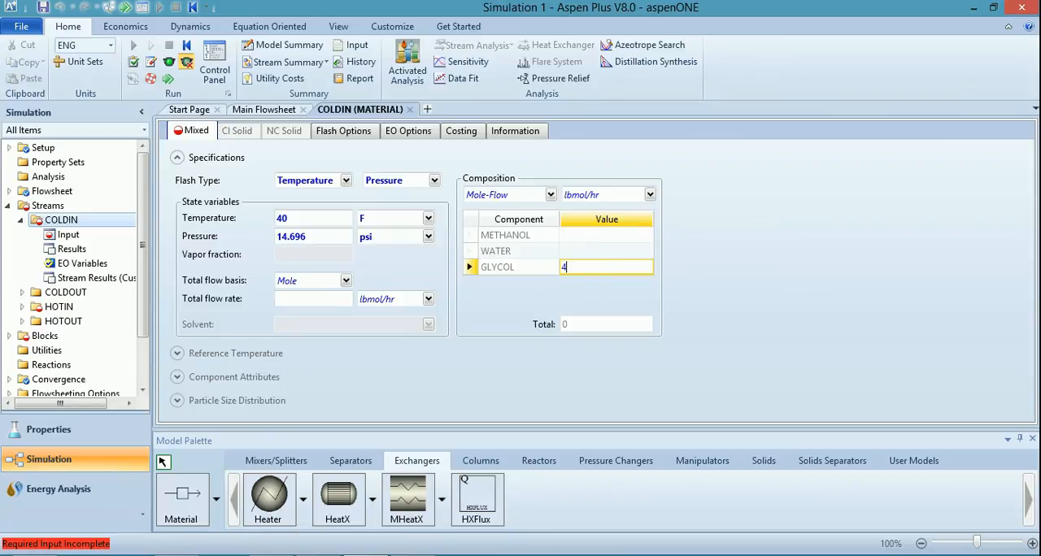
click(549, 195)
click(527, 213)
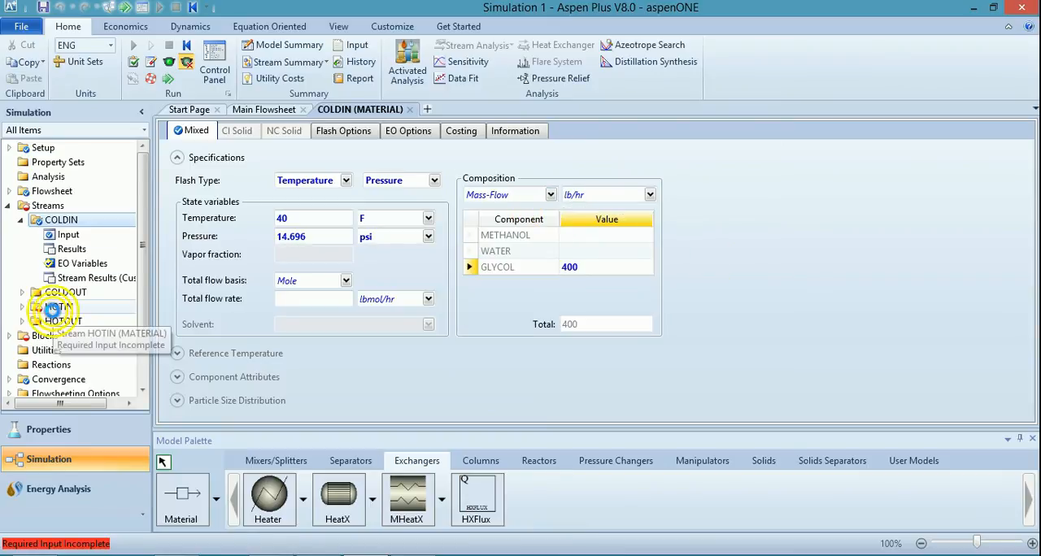
Open the HOTIN stream's input and set its temperature to 140 F and pressure to 14.696 psi.
click(55, 311)
click(298, 218)
text(14)
click(301, 235)
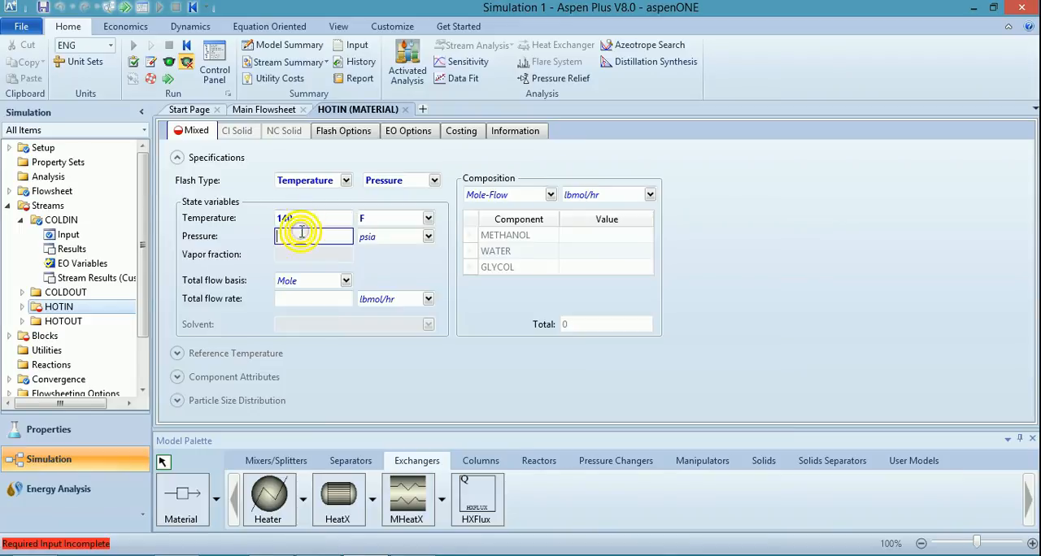
text(14.69)
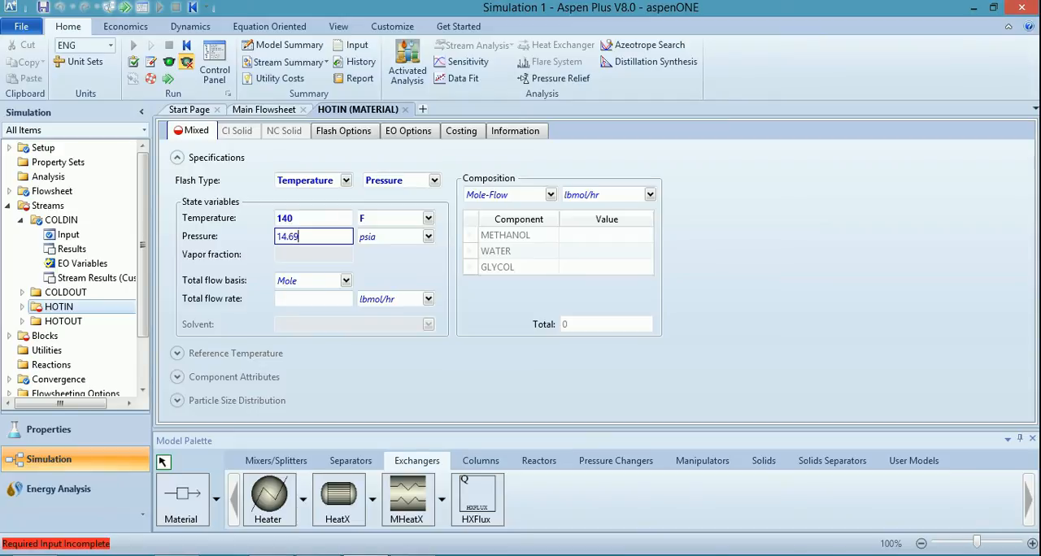
text(6)
click(379, 235)
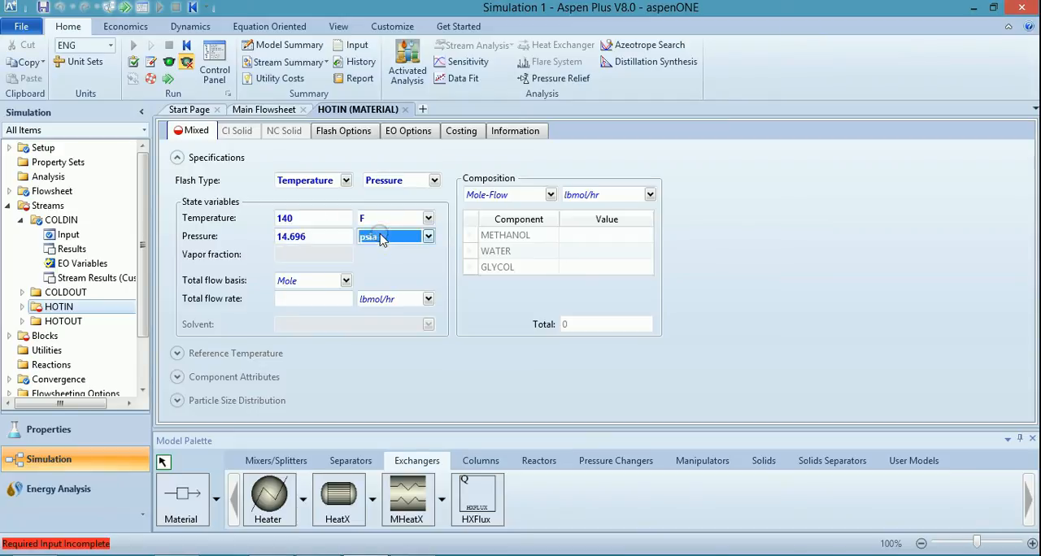
click(439, 388)
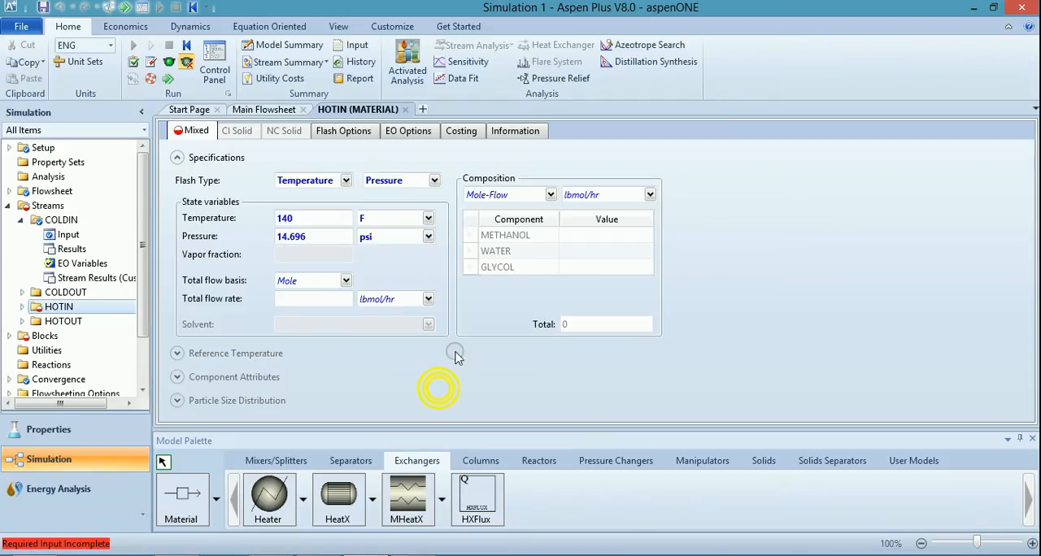
Specify the HOTIN composition by mass flow in lb/hr, with 200 for METHANOL and 1800 for WATER.
click(582, 234)
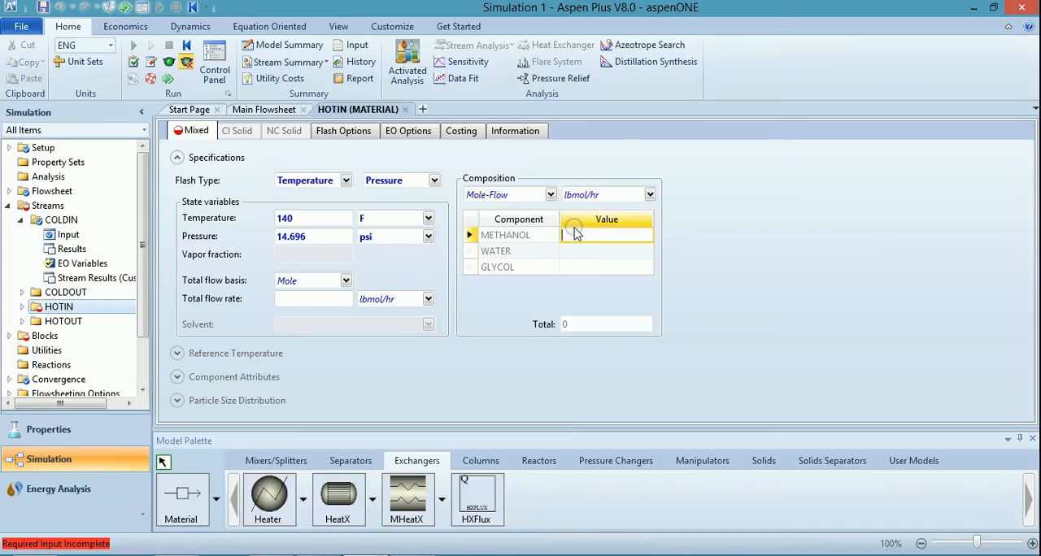
click(545, 195)
click(520, 213)
click(625, 236)
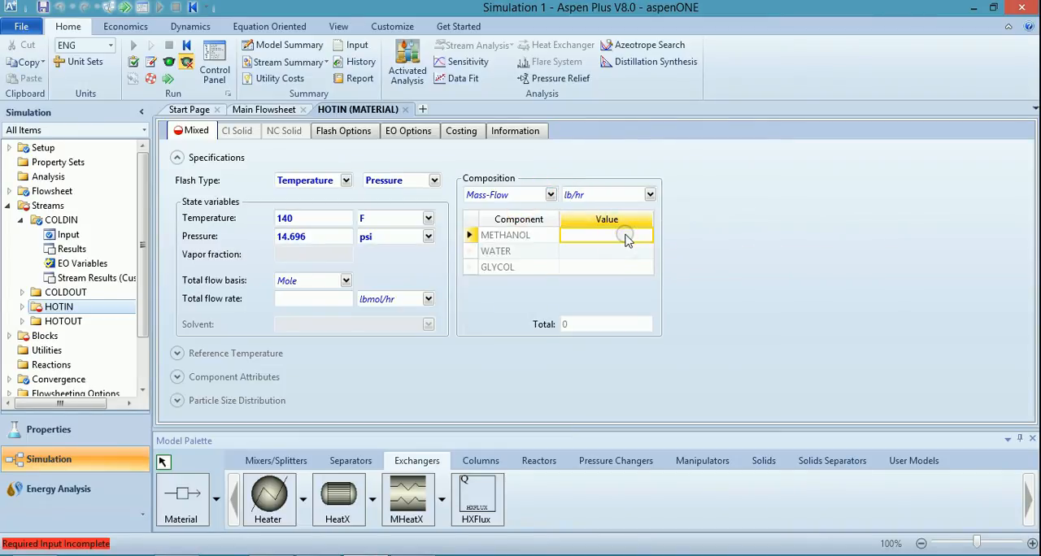
text(200)
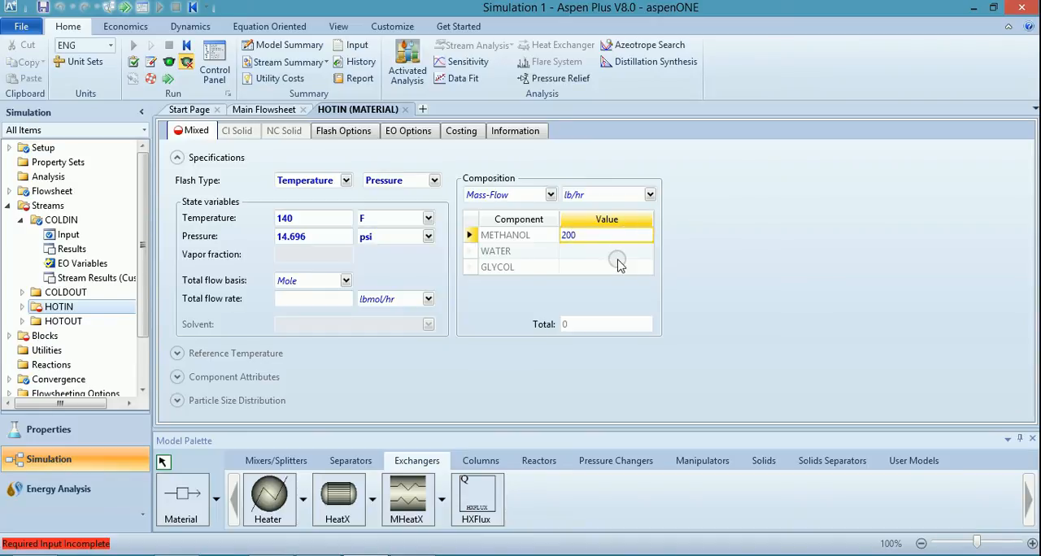
key(Return)
text(1)
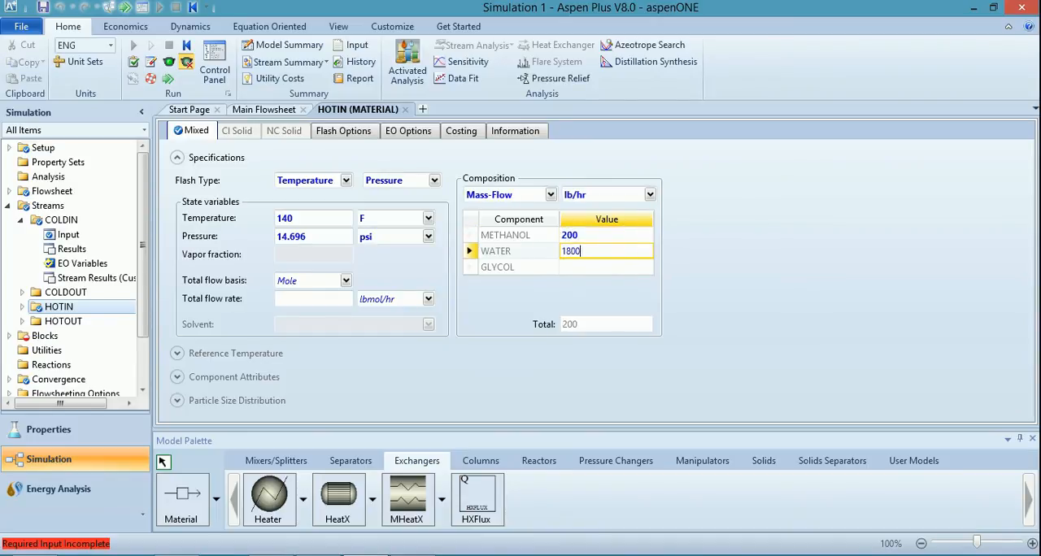
text(800)
click(820, 277)
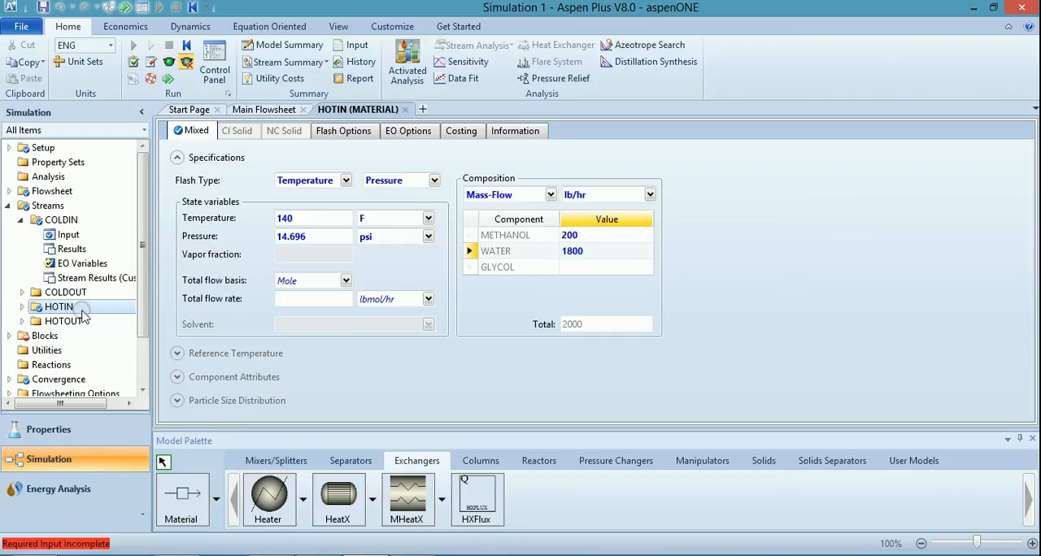
Open the HEATX block's specifications and look up the desired hot stream outlet temperature in the Word assignment.
click(8, 335)
click(32, 350)
click(318, 555)
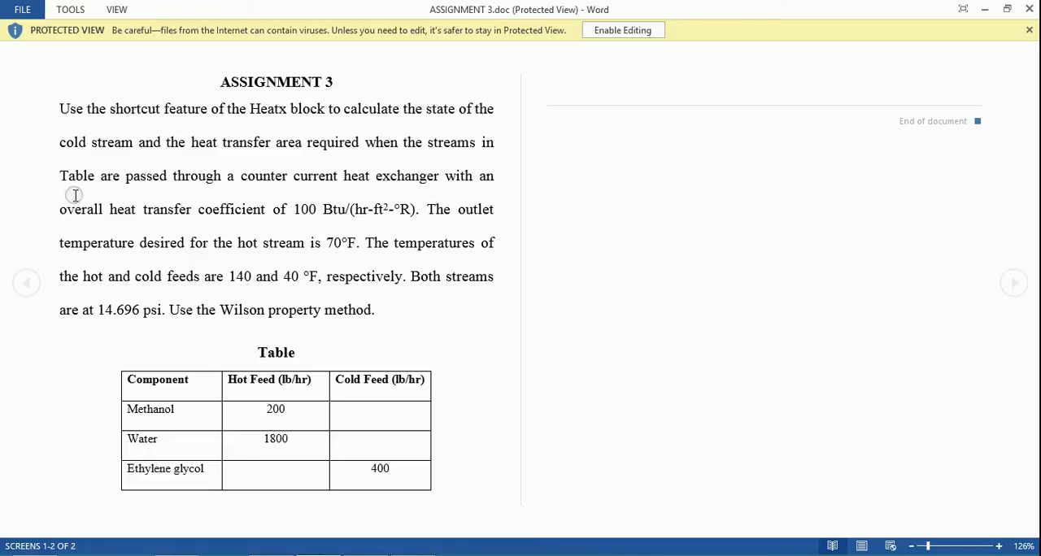
click(426, 206)
drag(426, 206, 356, 241)
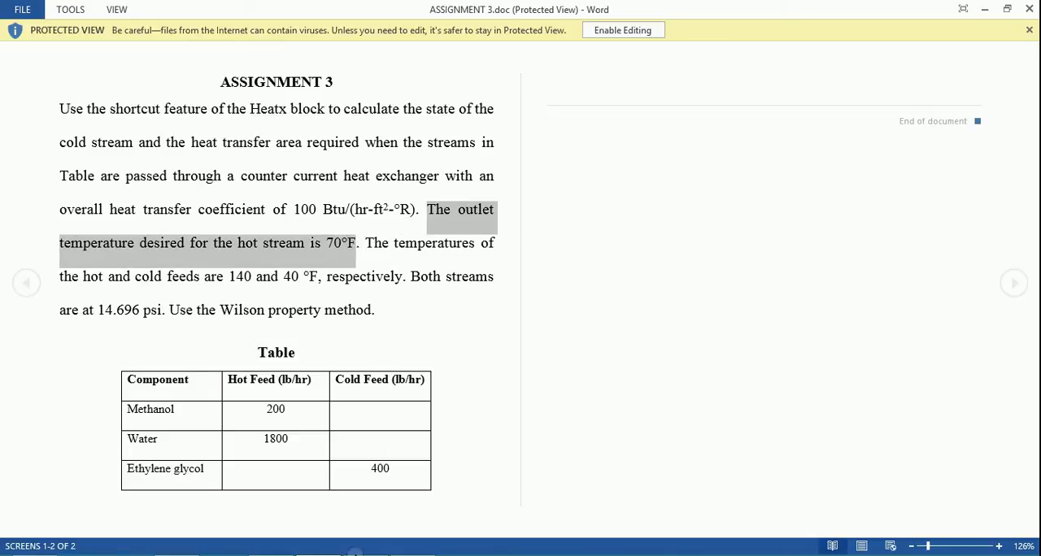
click(361, 554)
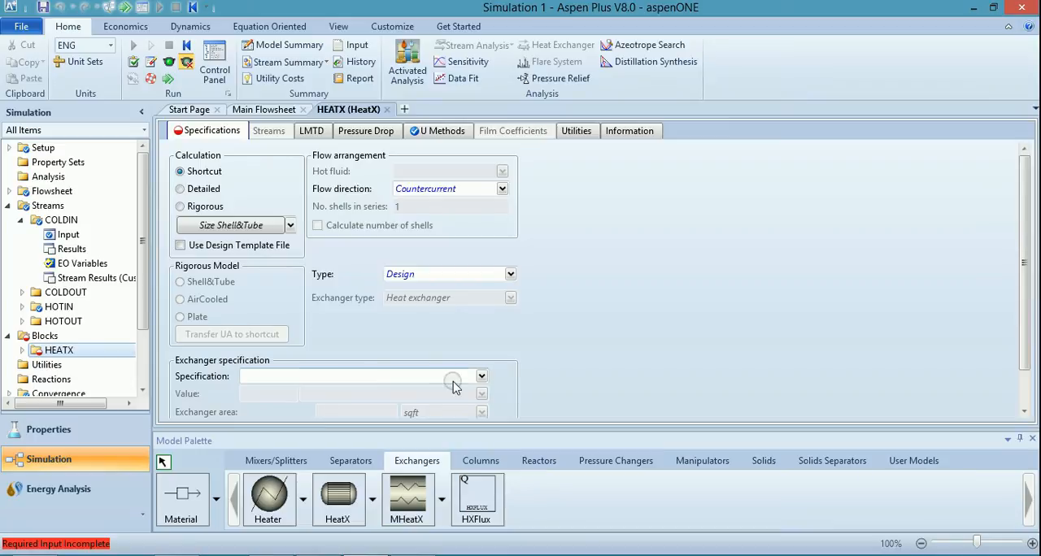
Set the HEATX exchanger specification to Hot stream outlet temperature with a value of 70 F.
click(480, 377)
click(456, 395)
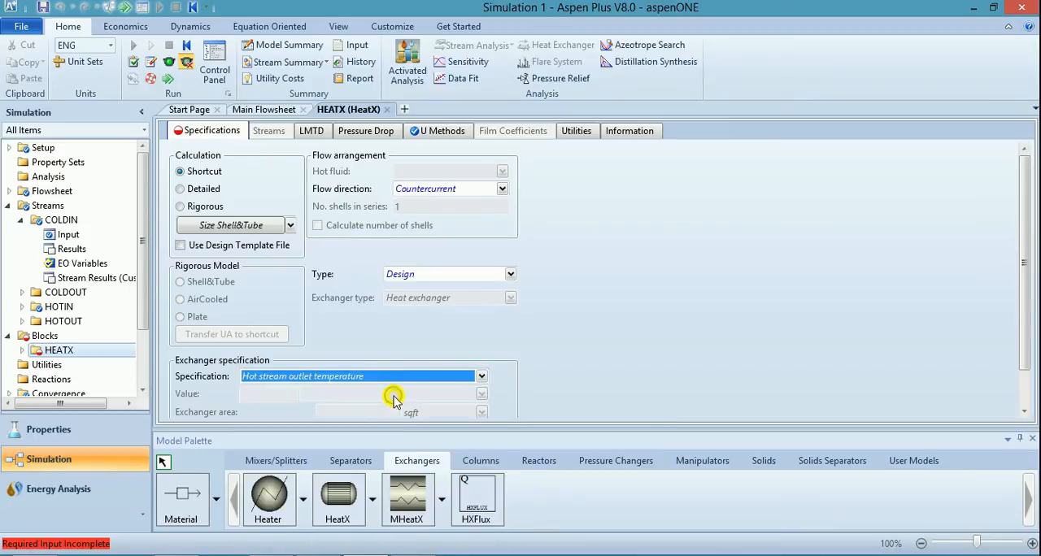
click(279, 395)
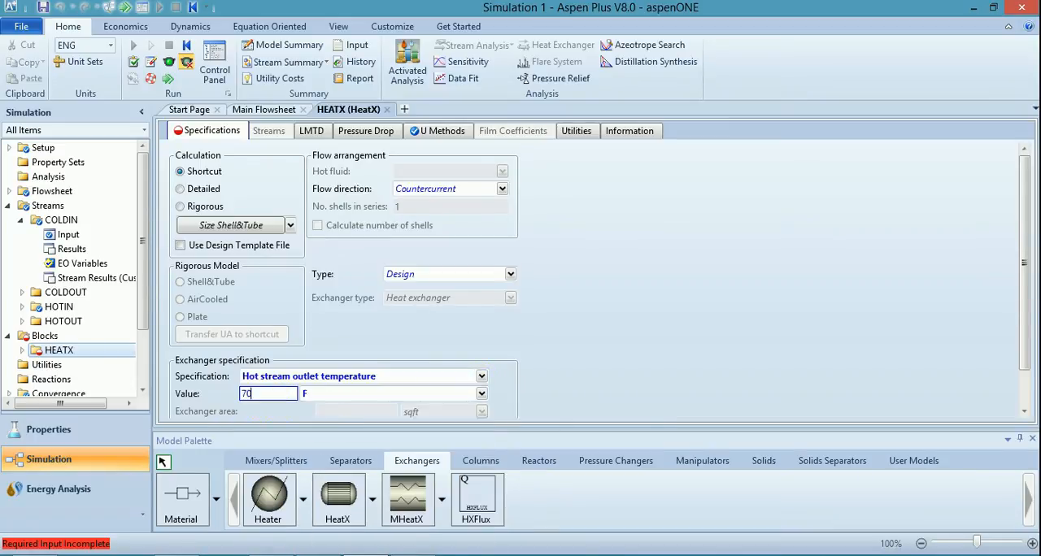
text(70)
click(567, 358)
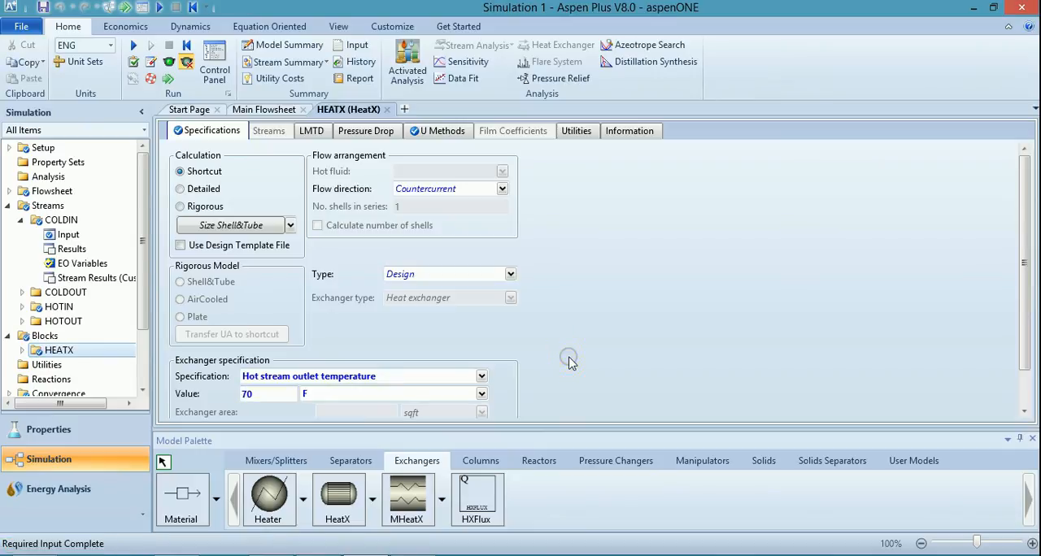
Switch to the Word assignment and look up the overall heat transfer coefficient, then return to Aspen Plus.
click(308, 555)
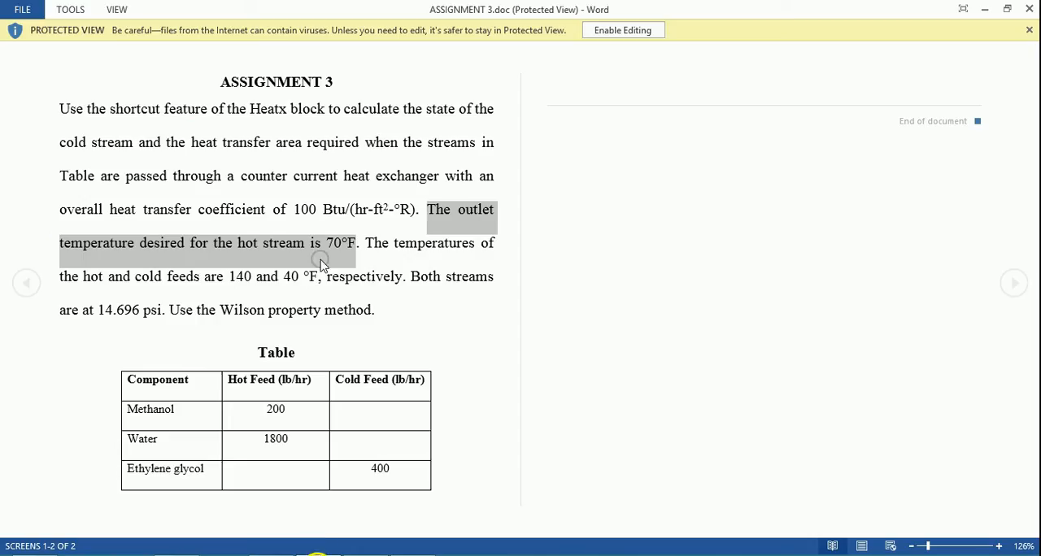
drag(61, 211, 417, 210)
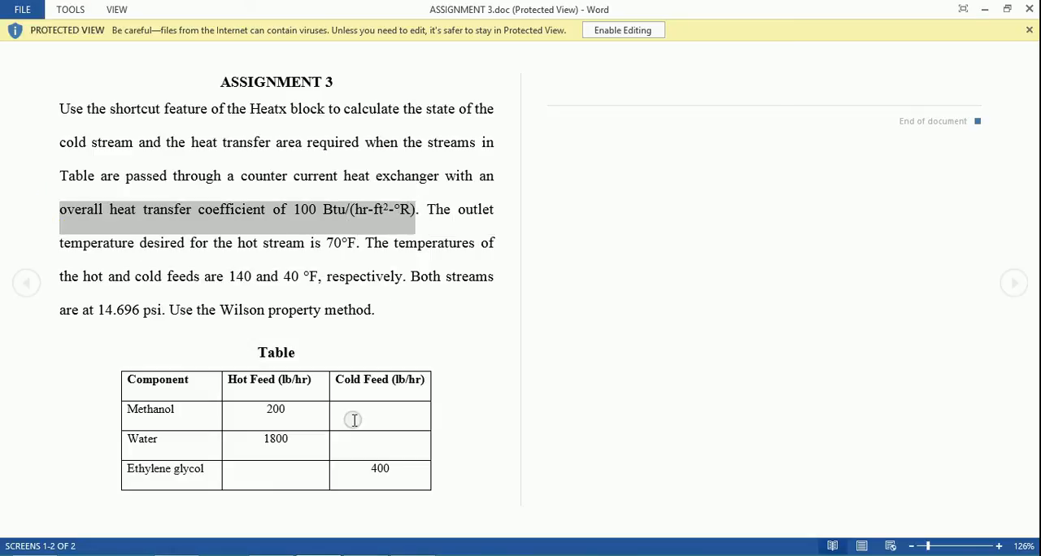
key(alt+Tab)
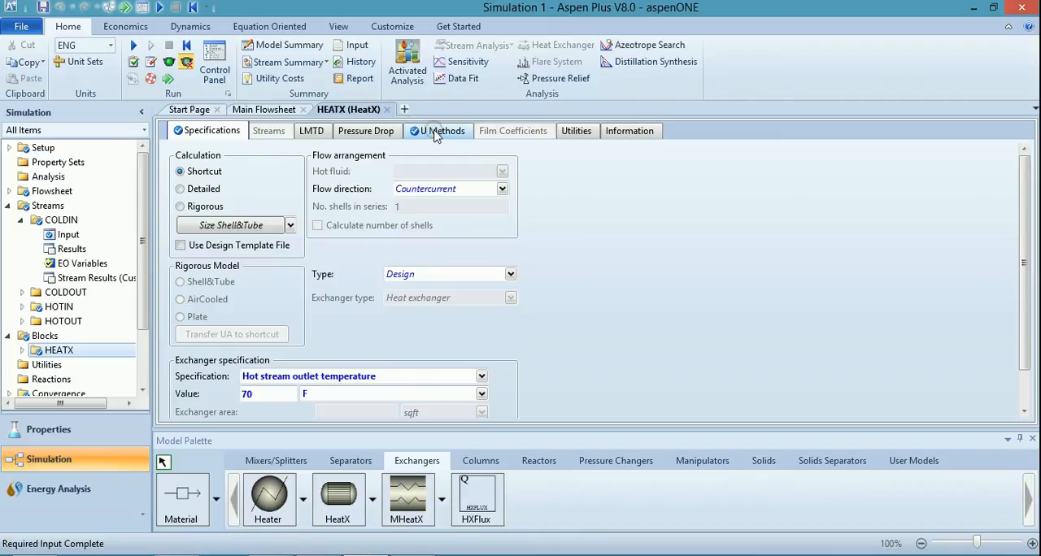
Set the HEATX block's U method to a constant U value of 100 Btu/hr-sqft-R.
click(437, 134)
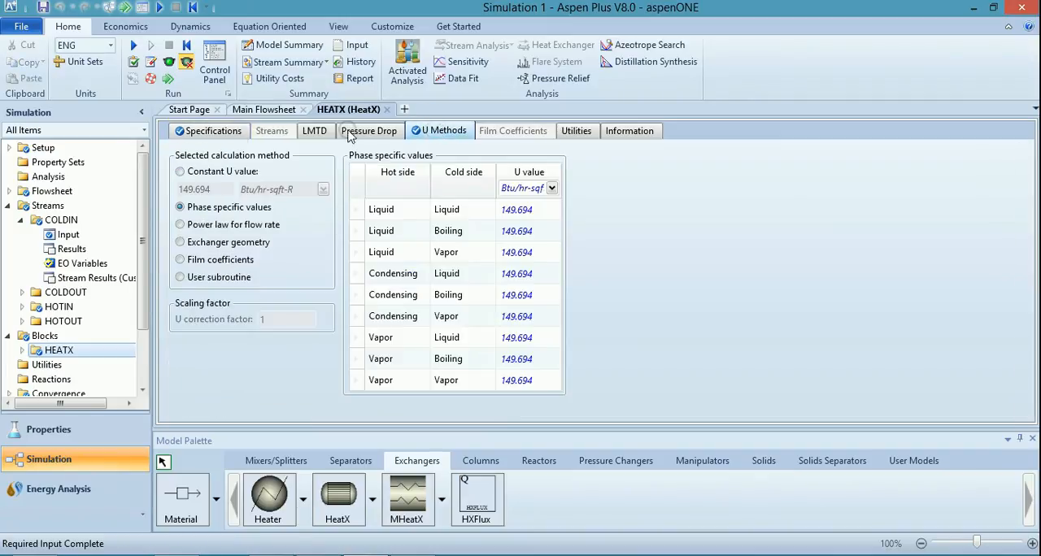
click(181, 172)
click(193, 192)
text(100)
click(416, 209)
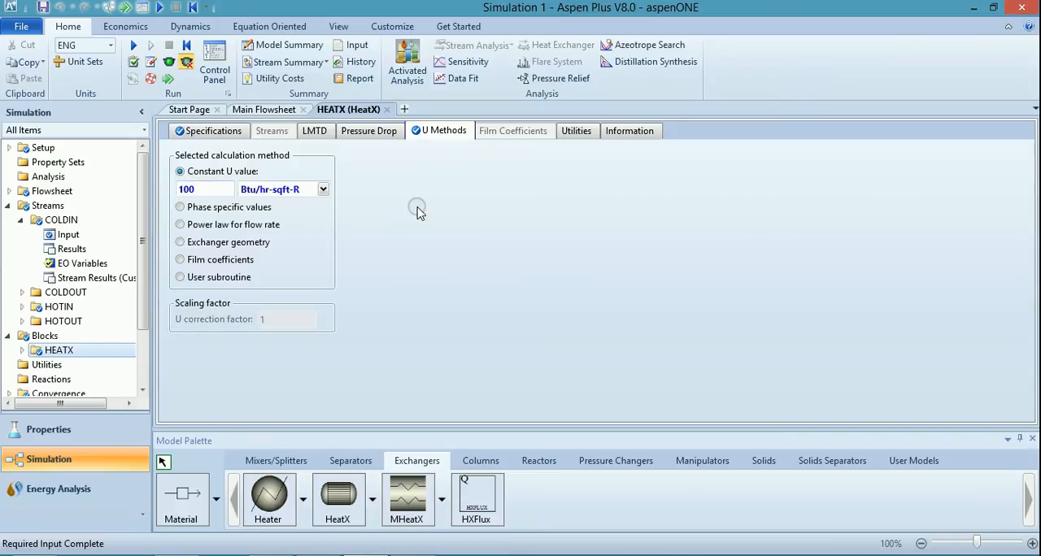
Run the simulation and examine the messages reported for the HEATX block in the run log.
click(167, 81)
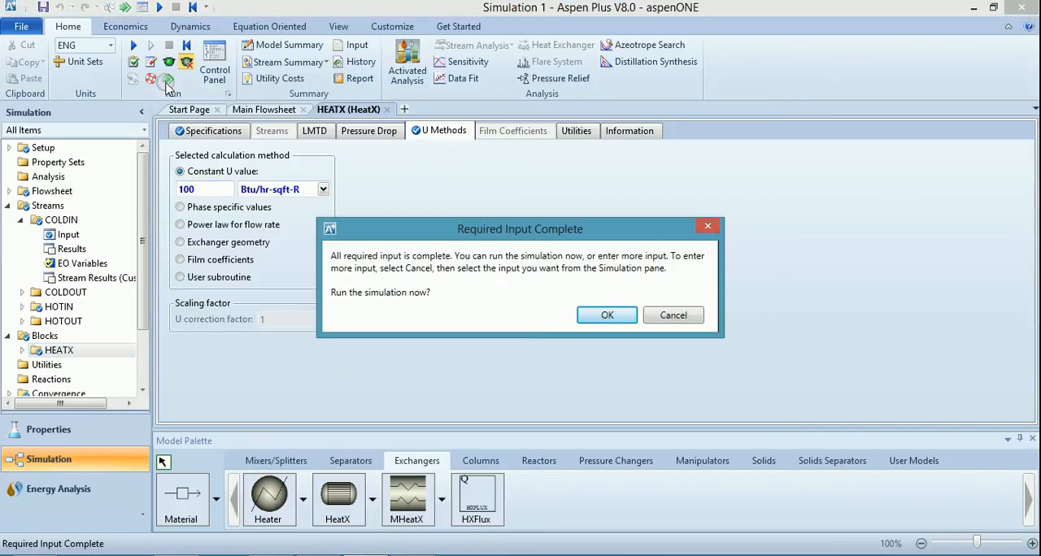
click(600, 323)
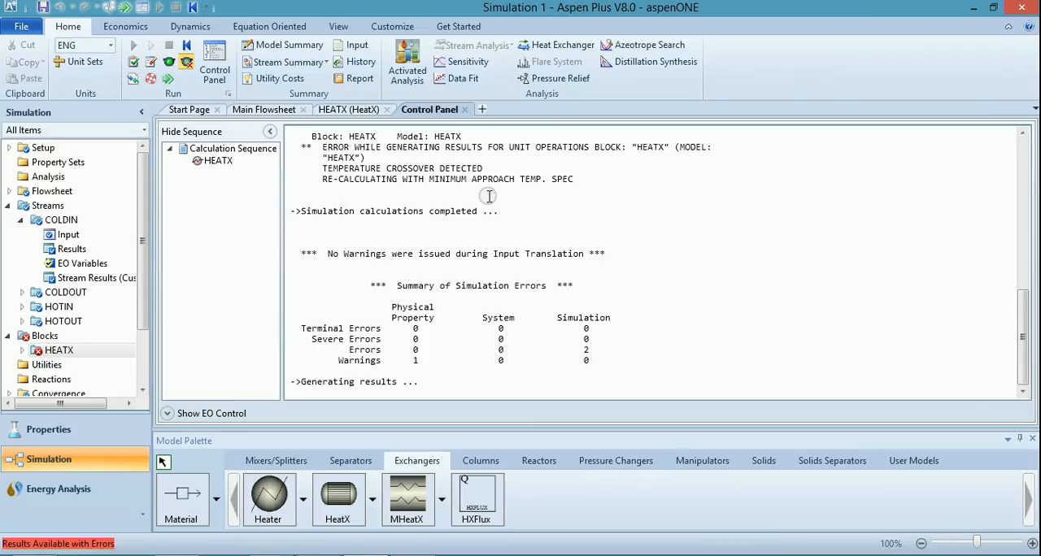
scroll(516, 205, up, 2)
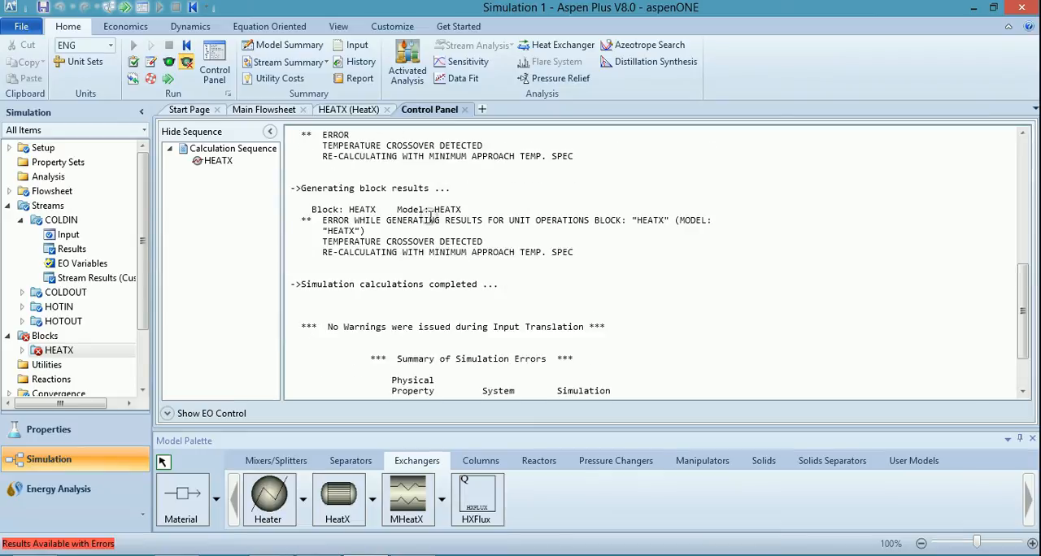
drag(322, 241, 483, 242)
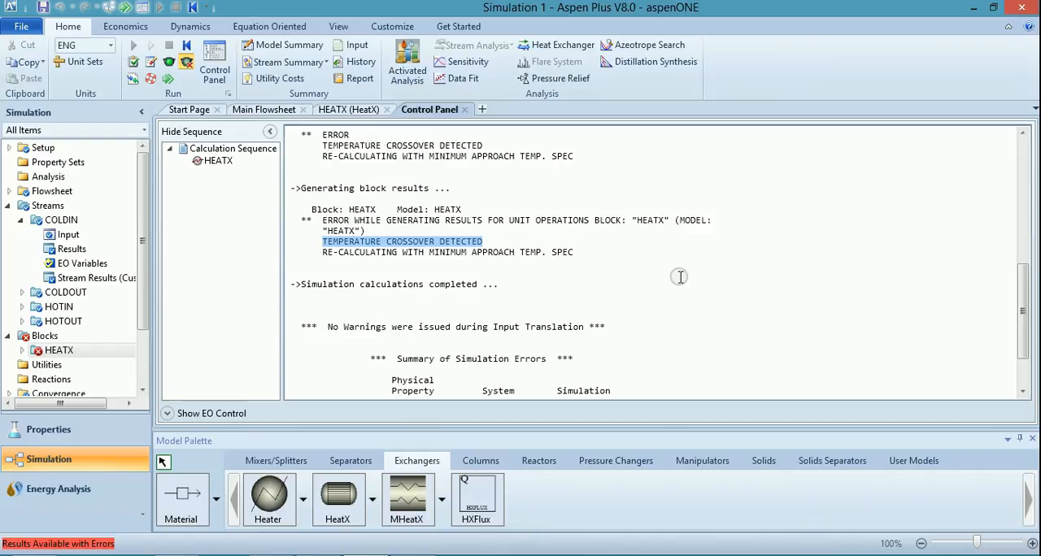
click(590, 229)
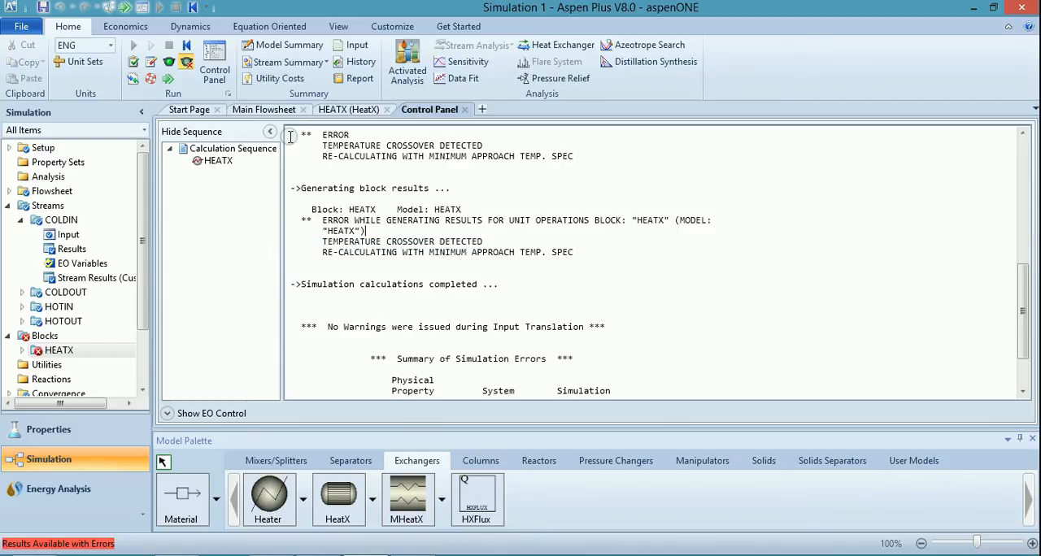
Reinitialize the whole simulation to purge all results.
click(188, 46)
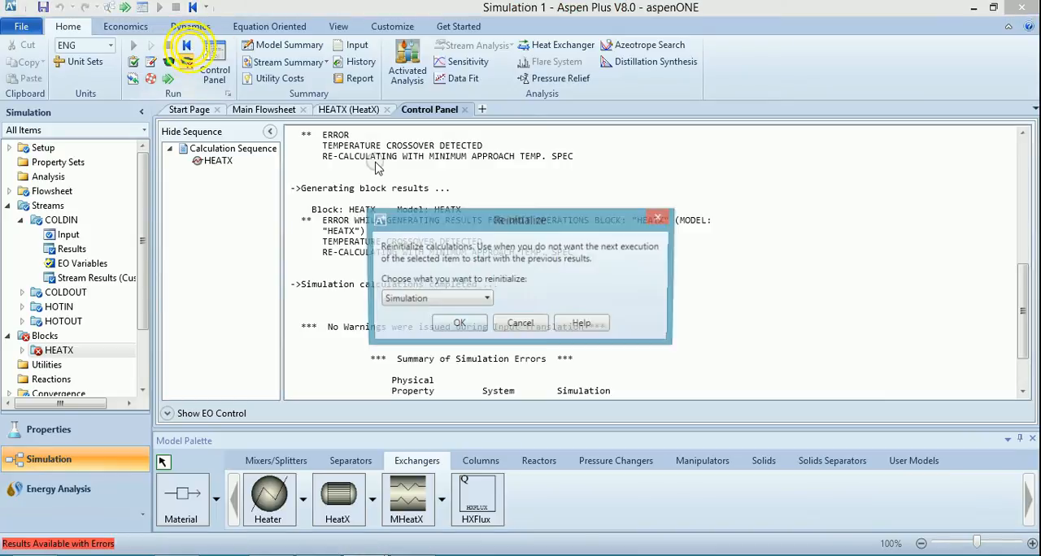
click(458, 326)
click(598, 304)
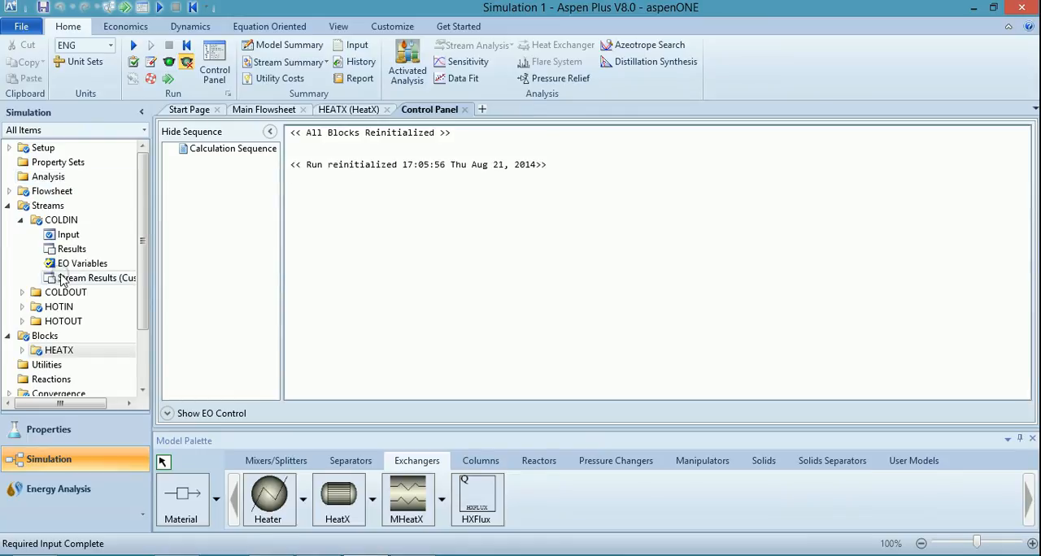
Set the glycol mass flow of the COLDIN stream to 4000 lb/hr and run the simulation.
click(59, 235)
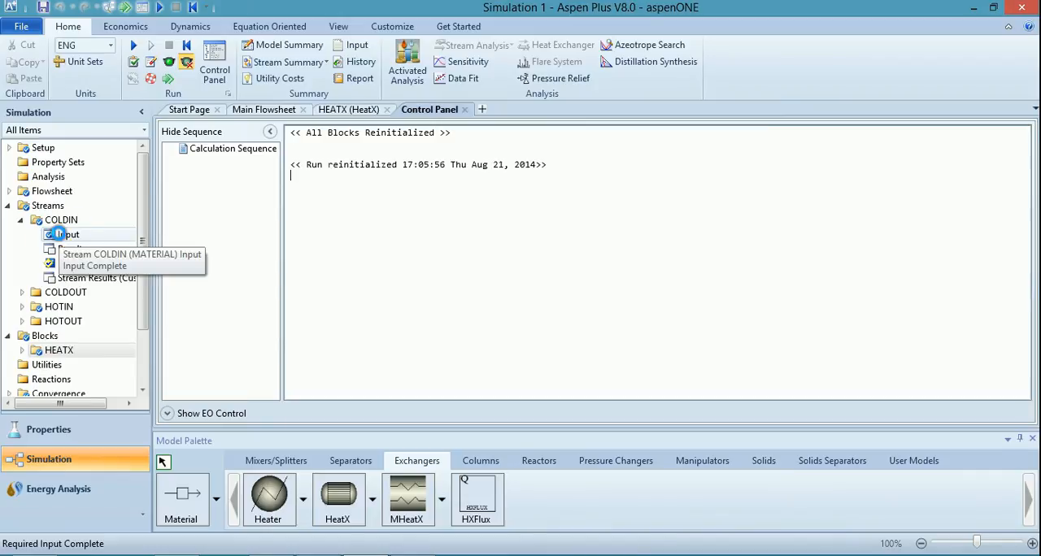
click(580, 266)
double_click(580, 266)
text(4000)
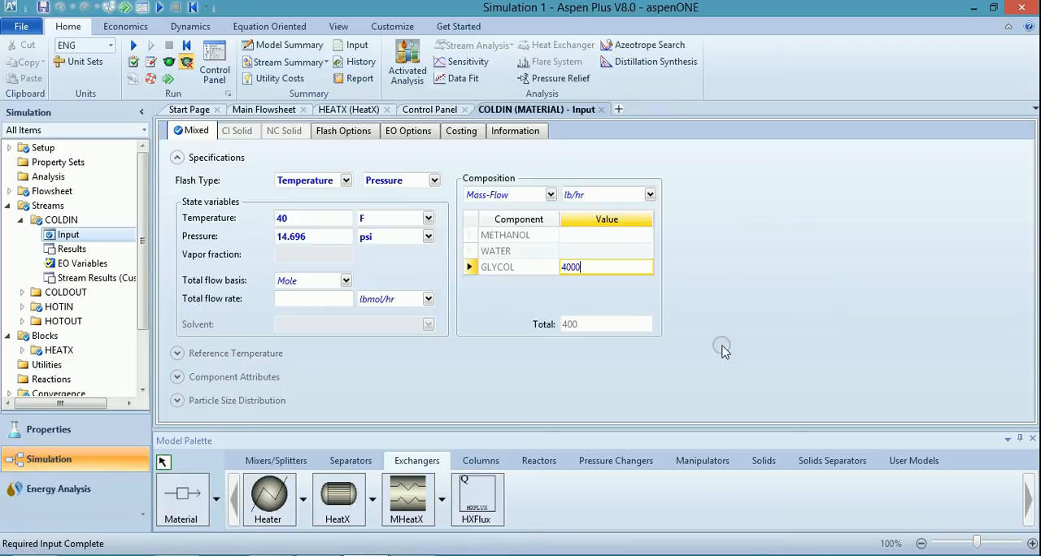
key(Return)
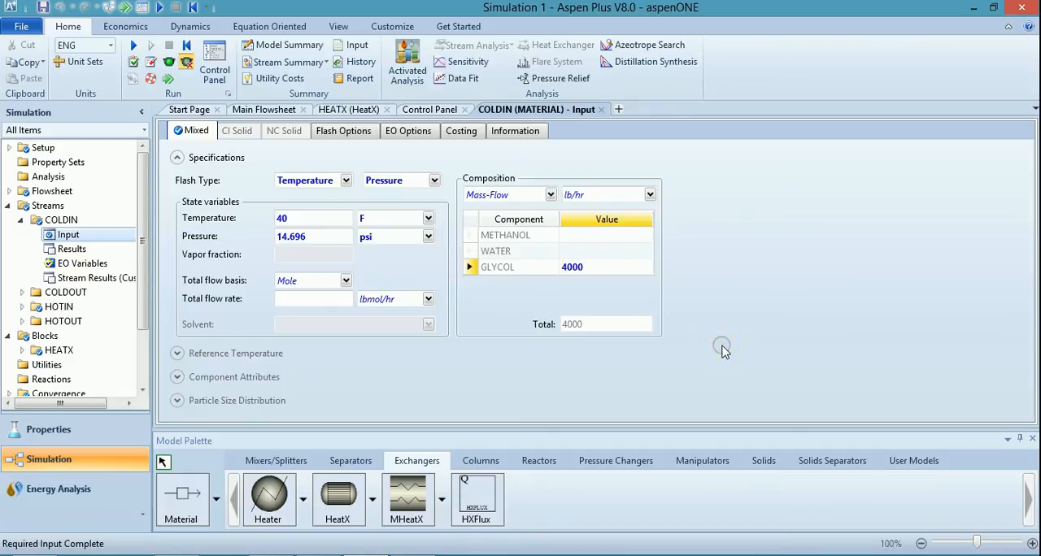
click(173, 78)
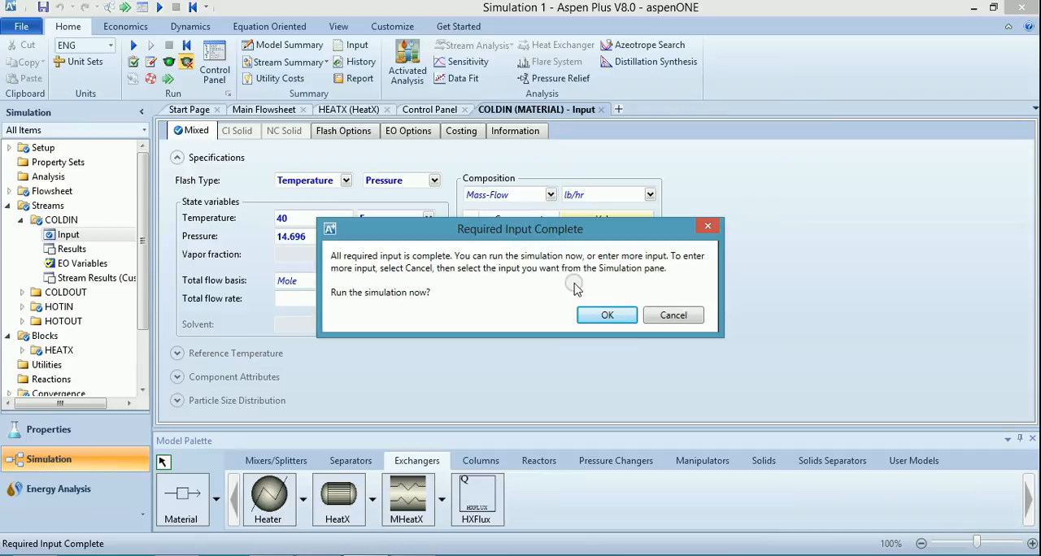
click(605, 314)
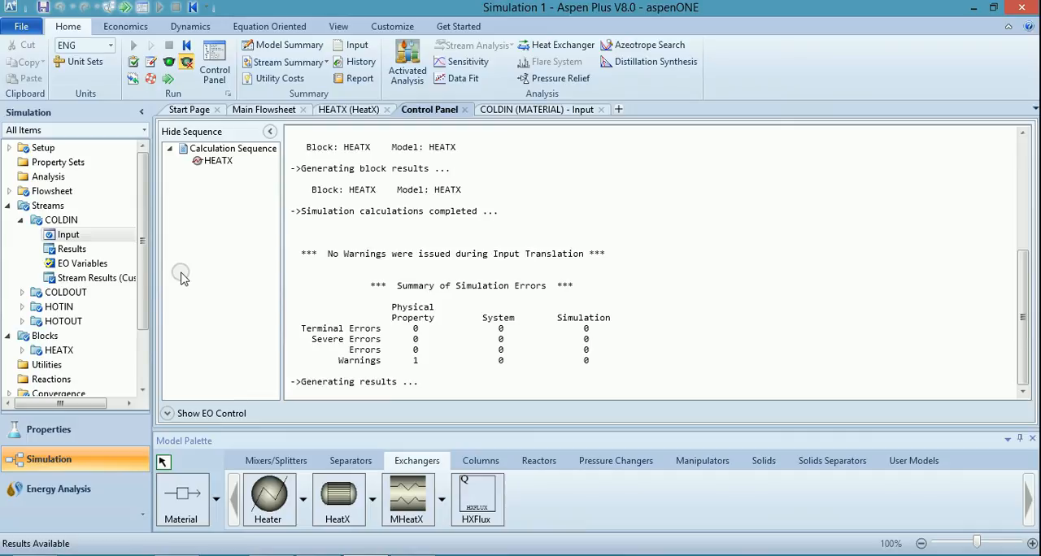
Lower the COLDIN glycol mass flow to 2500 lb/hr and rerun the simulation, checking the run log.
click(70, 234)
click(570, 268)
click(570, 268)
text(2500)
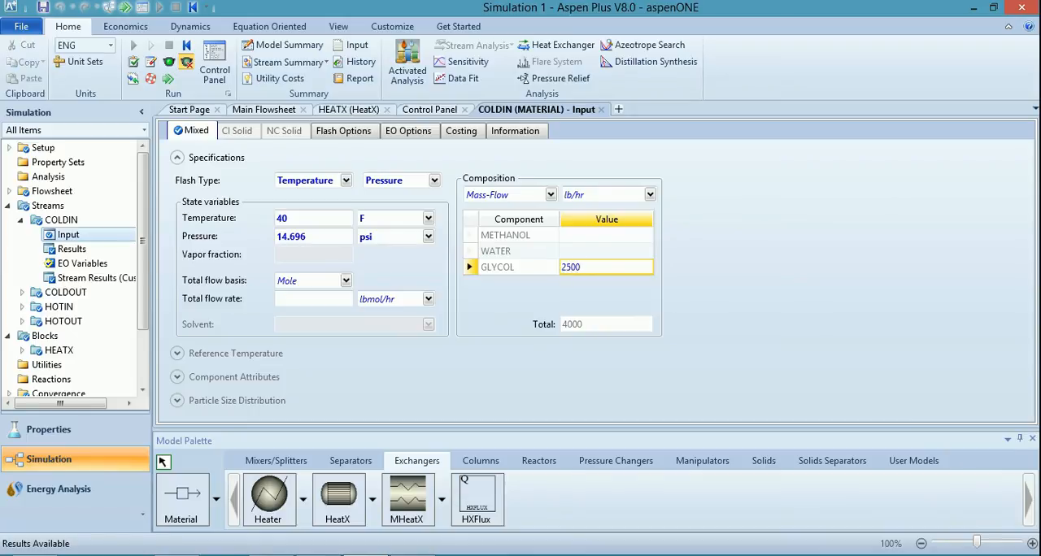
click(819, 323)
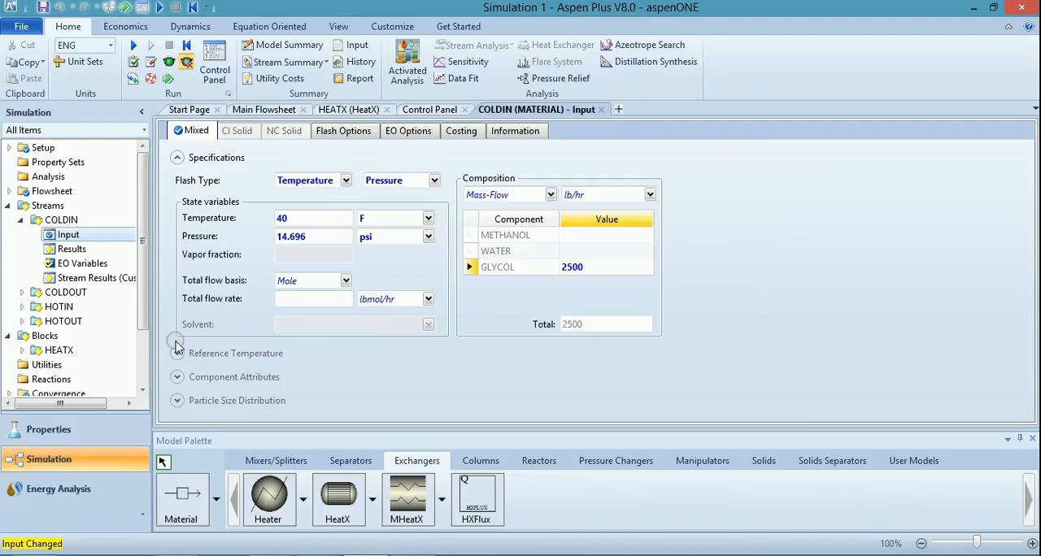
click(167, 79)
click(606, 313)
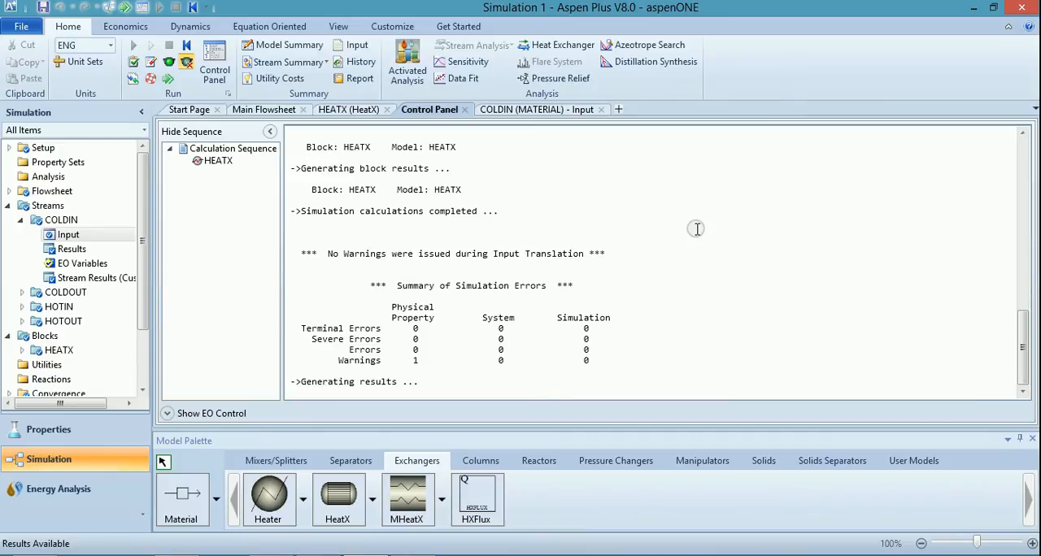
scroll(697, 229, up, 5)
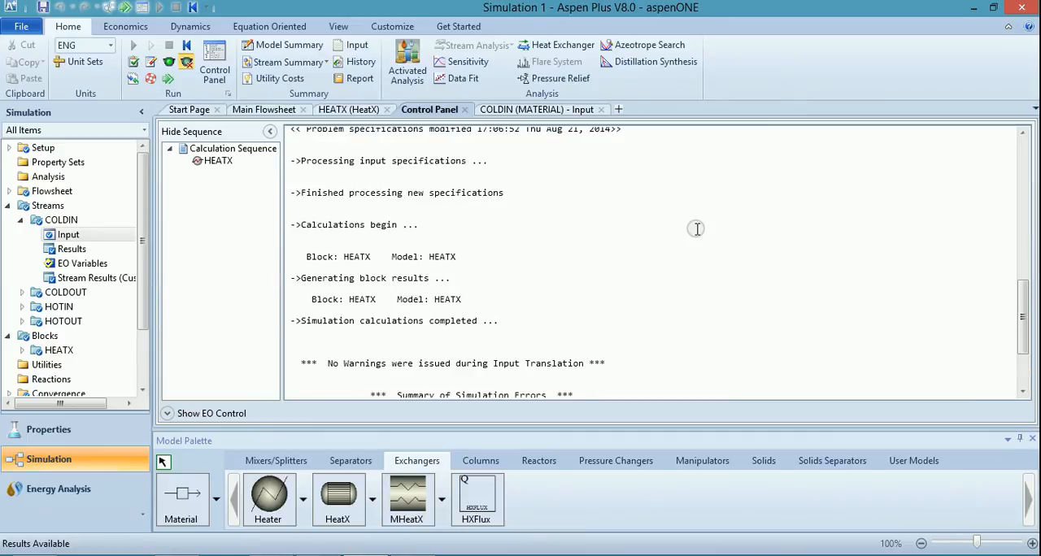
scroll(696, 229, down, 3)
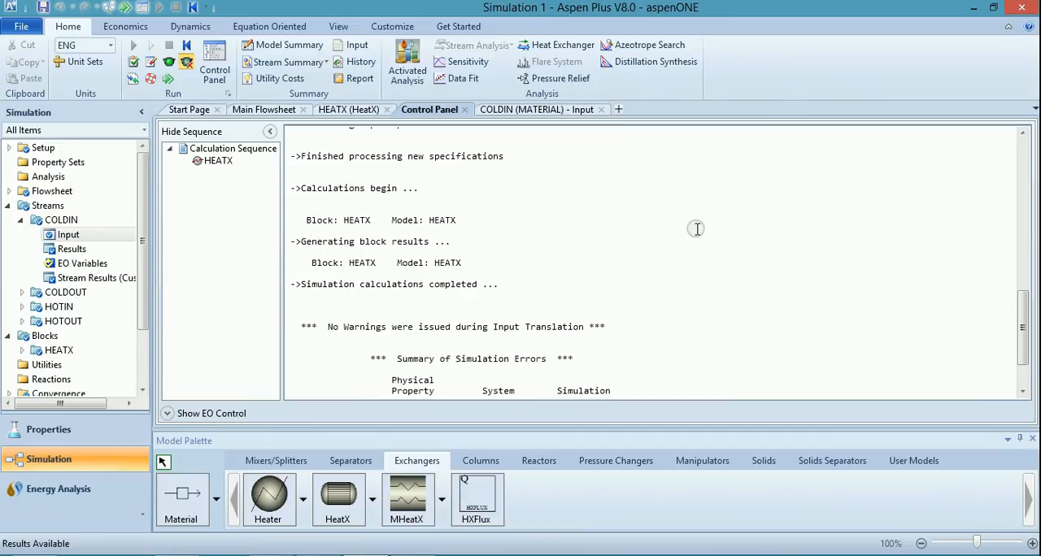
scroll(697, 229, down, 3)
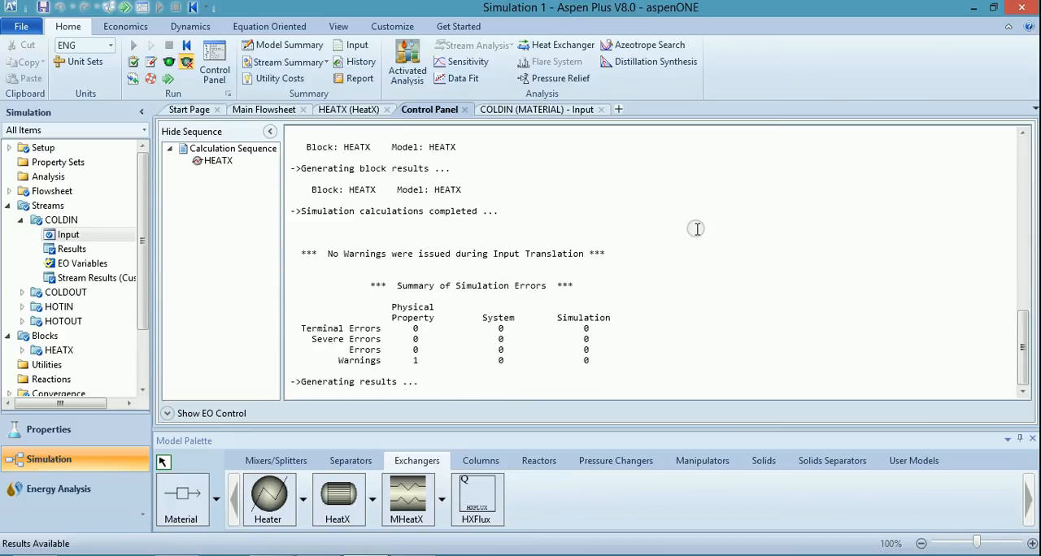
Reinitialize the simulation to clear the results of the 2500 lb/hr glycol run.
click(194, 48)
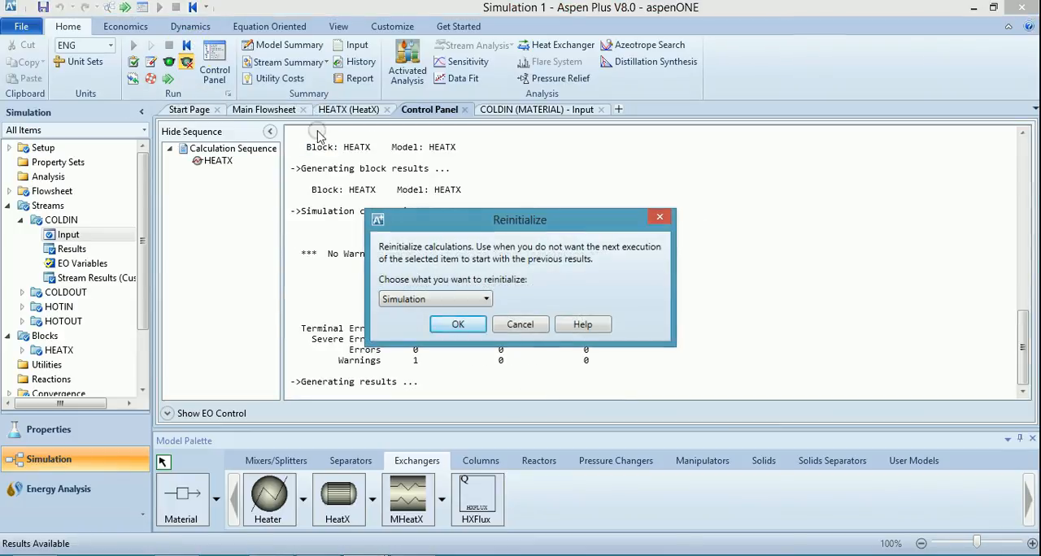
click(458, 325)
click(593, 303)
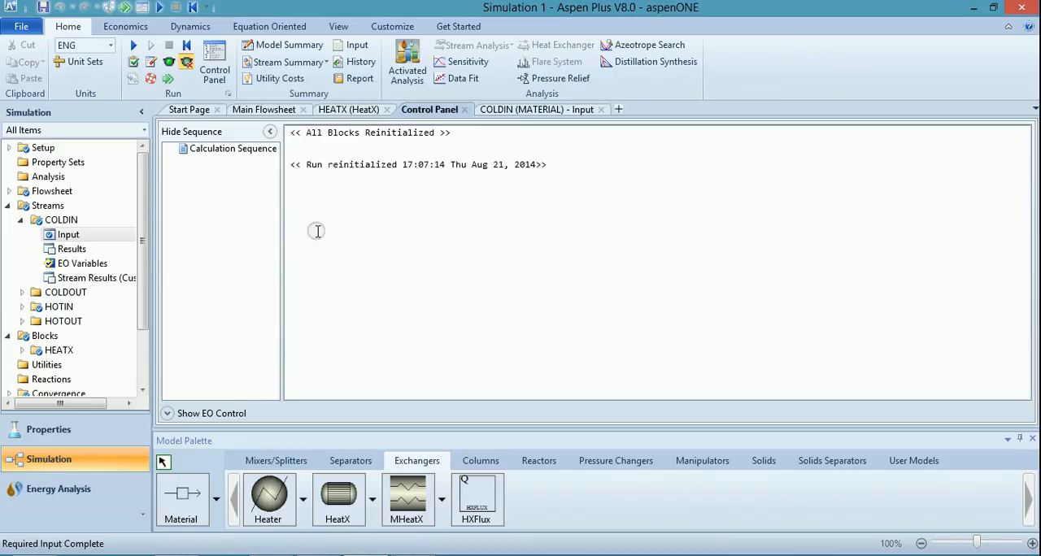
Set the COLDIN glycol mass flow to 1900 lb/hr and run the simulation.
click(65, 234)
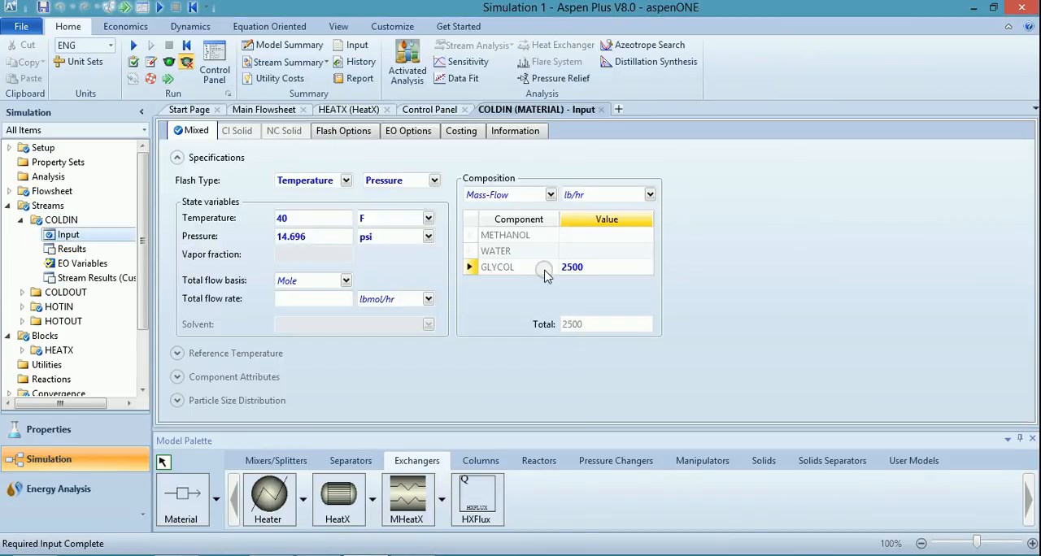
double_click(603, 269)
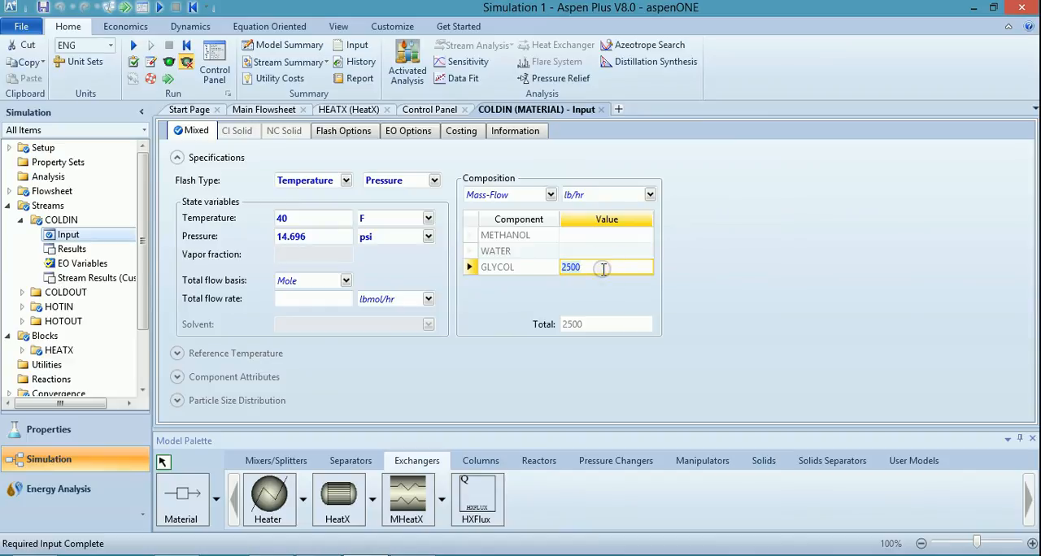
text(19)
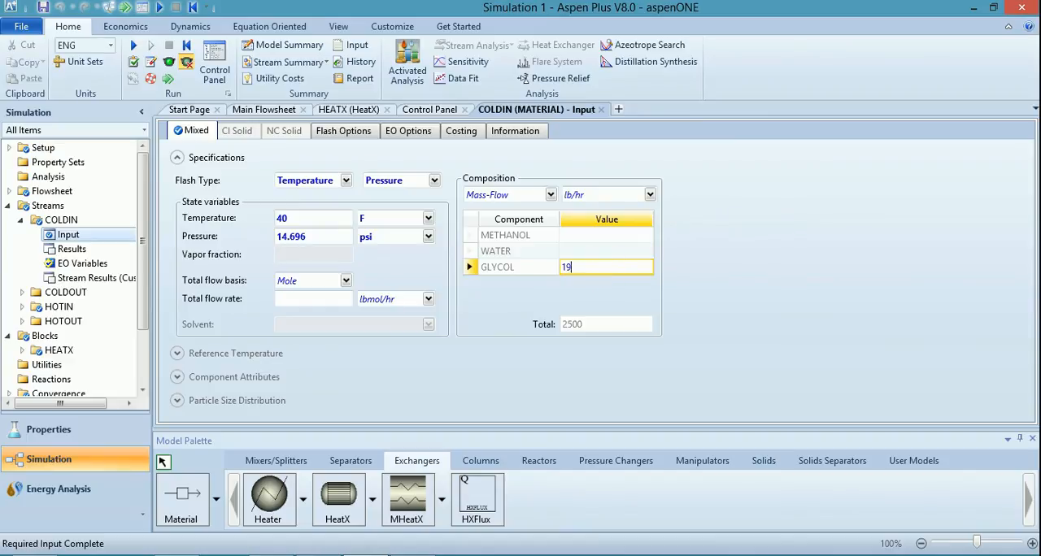
text(00)
click(761, 299)
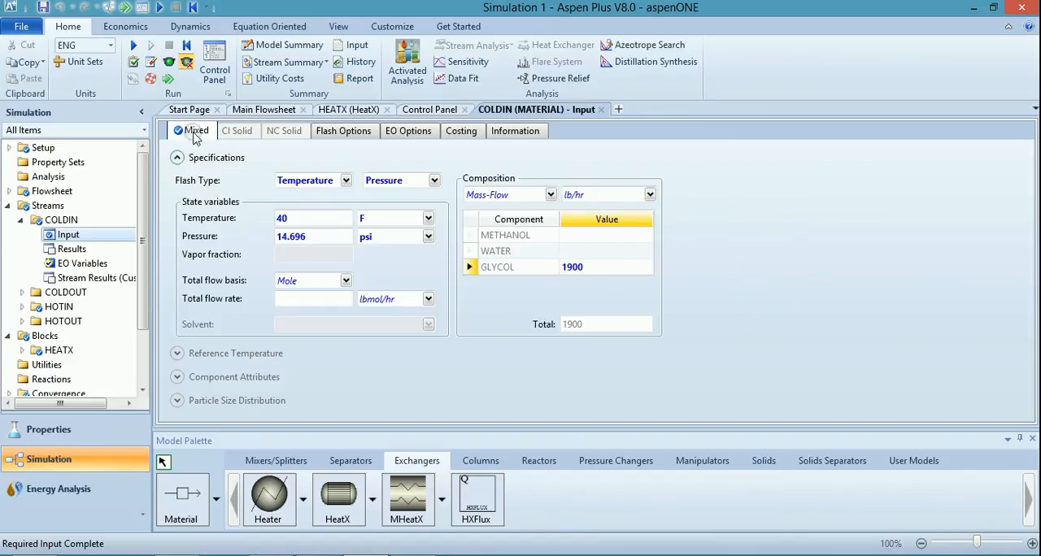
click(169, 82)
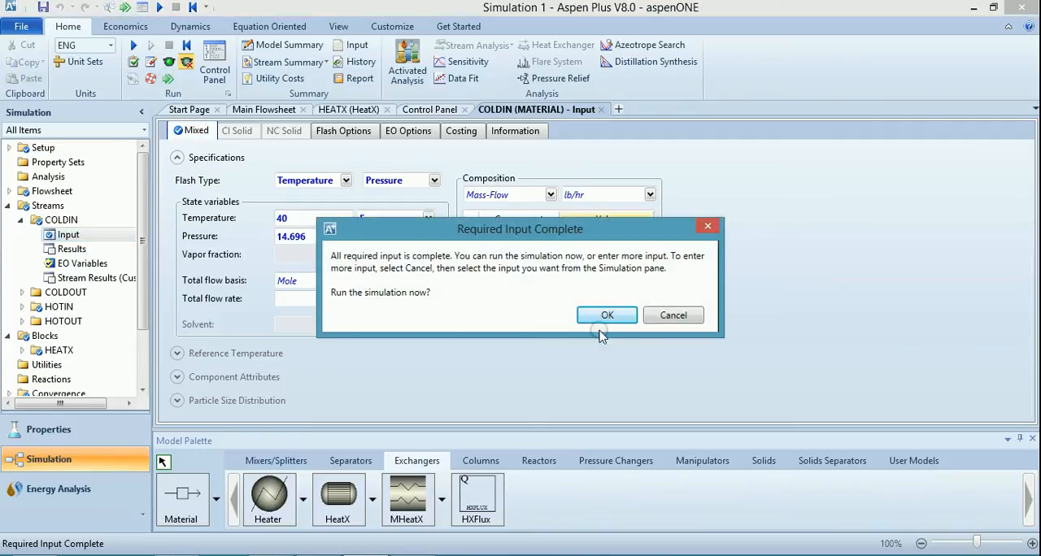
click(600, 316)
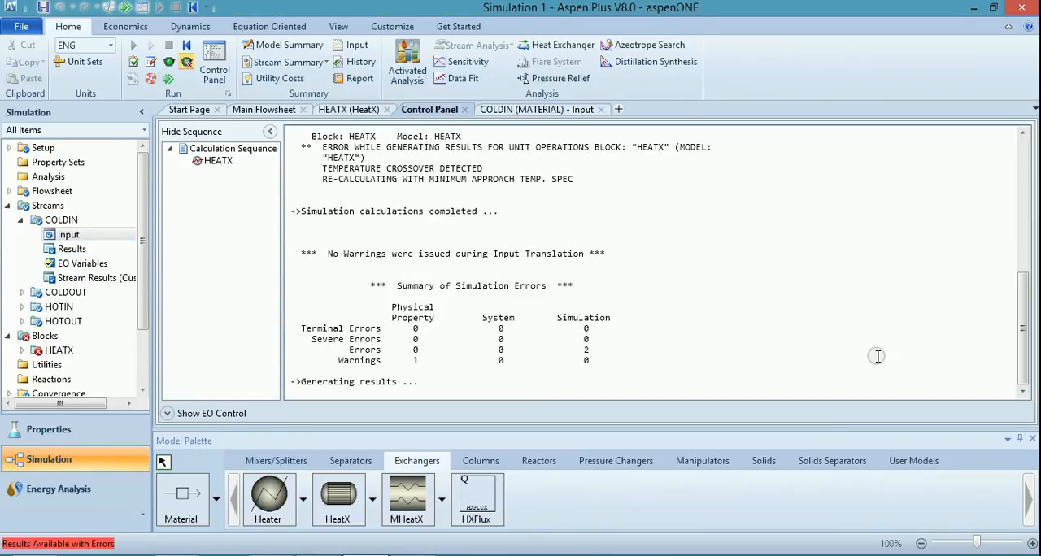
Reinitialize the simulation to clear the results of the 1900 lb/hr glycol run.
click(193, 49)
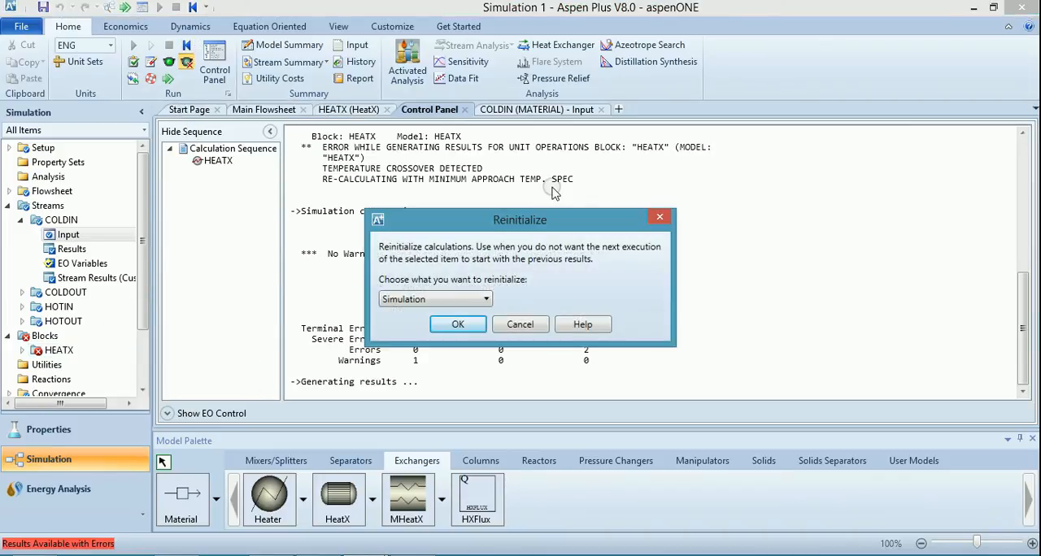
click(446, 324)
click(606, 302)
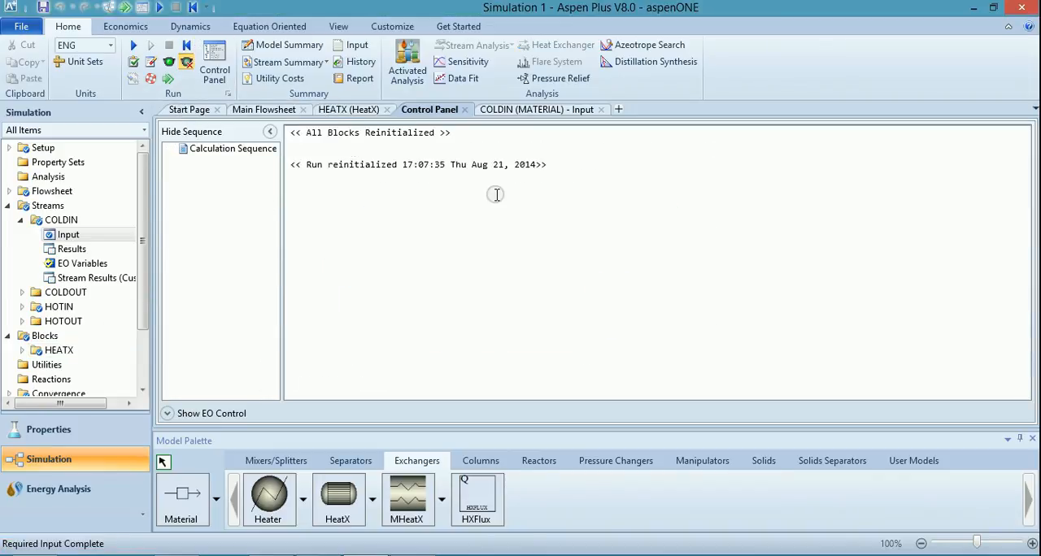
Set the COLDIN glycol mass flow to 2000 lb/hr and run the simulation.
click(68, 234)
click(583, 261)
text(2000)
click(769, 303)
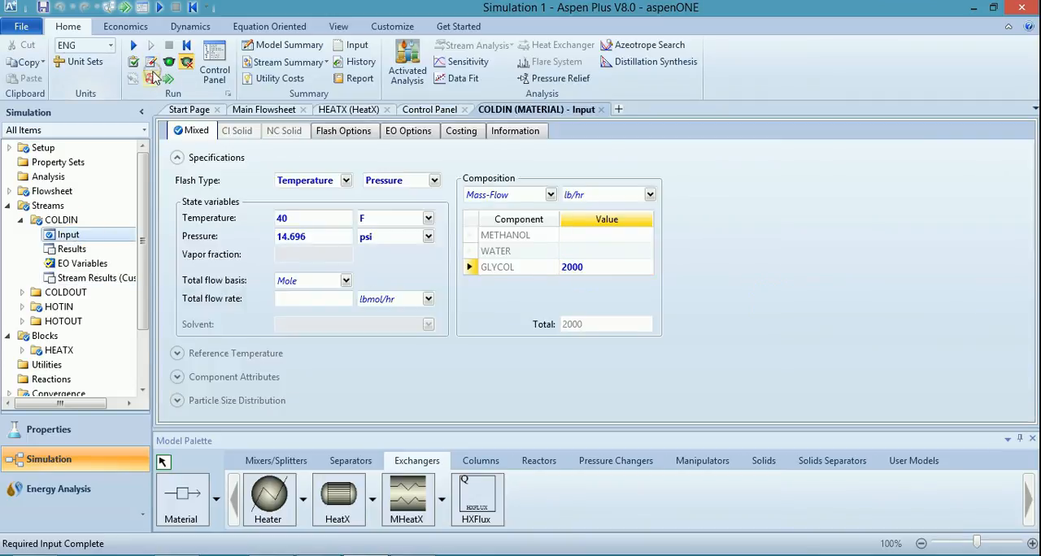
click(168, 79)
click(607, 316)
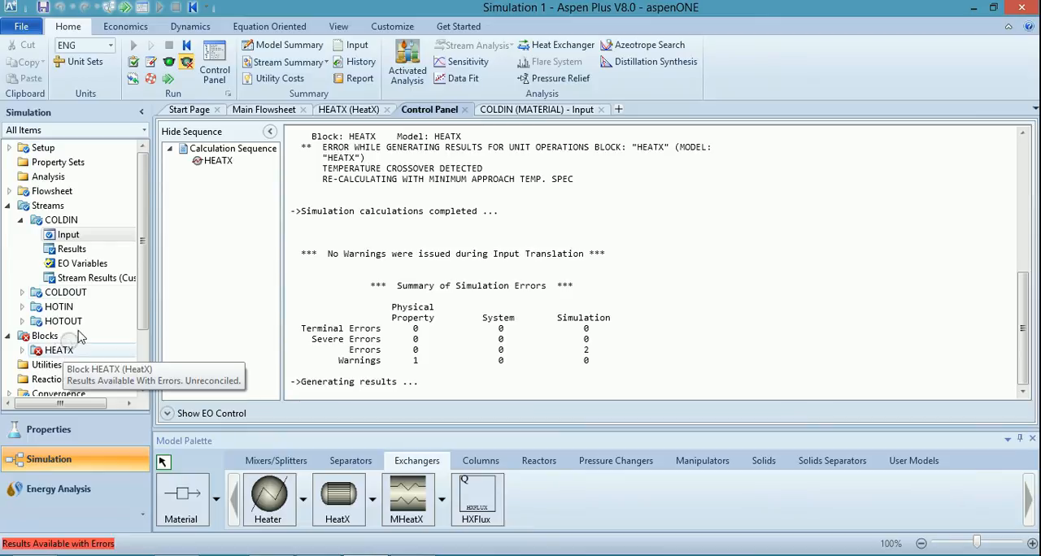
Reinitialize the simulation to clear the results of the 2000 lb/hr glycol run.
click(134, 63)
click(483, 325)
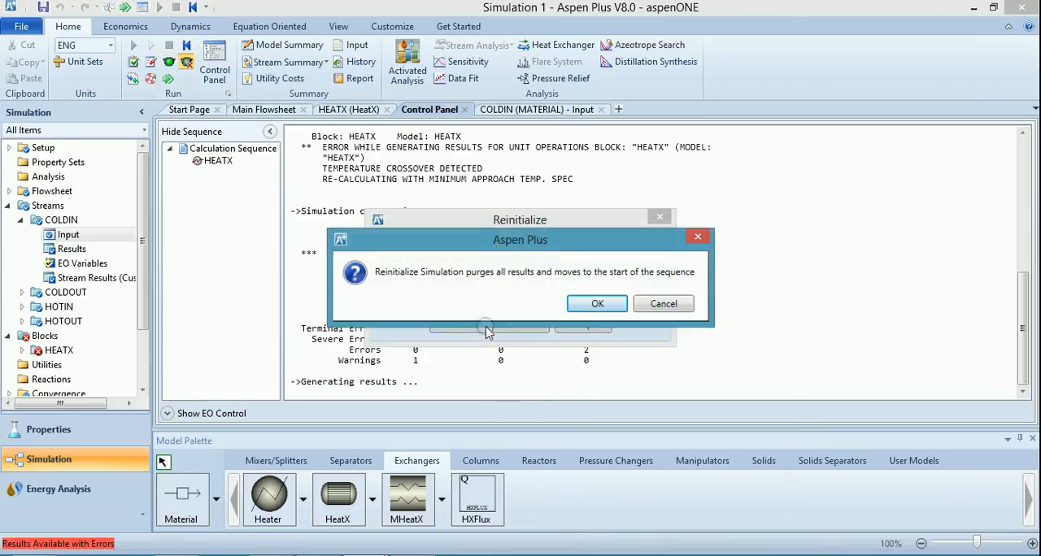
click(597, 303)
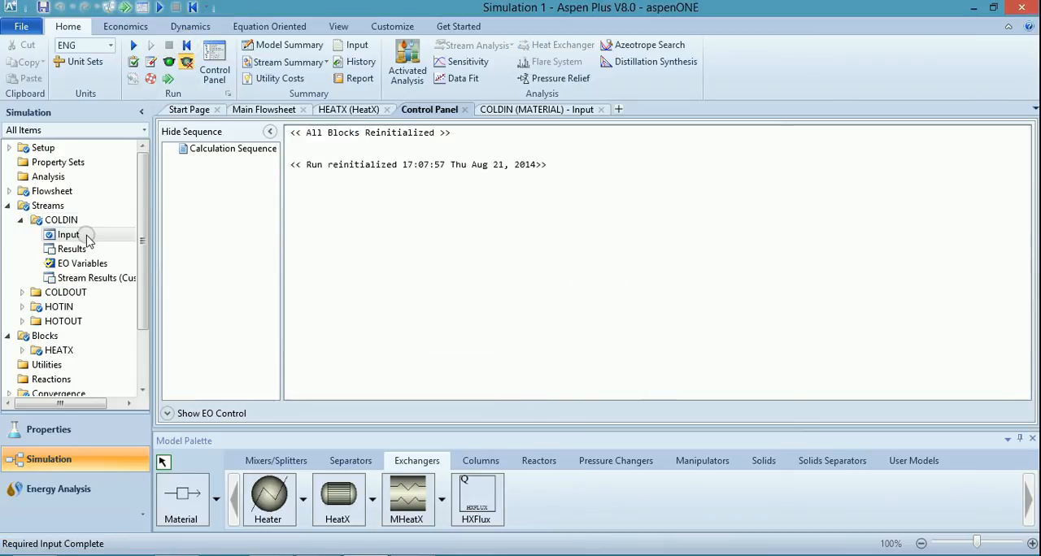
Set the COLDIN glycol mass flow to 2400 lb/hr and run the simulation.
click(82, 235)
click(600, 261)
text(240)
click(787, 262)
click(162, 77)
click(595, 315)
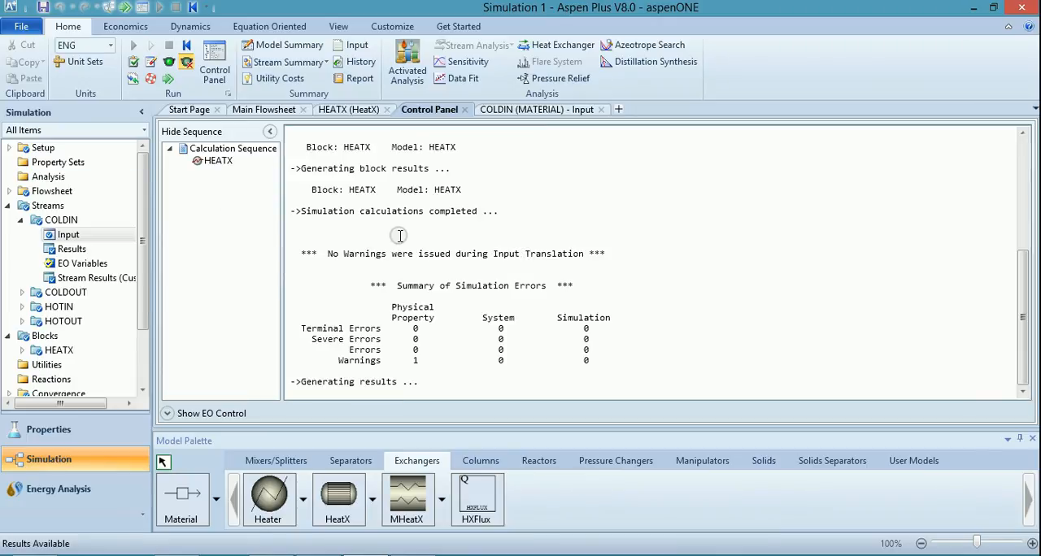
Reinitialize the simulation to clear the results of the 2400 lb/hr glycol run.
click(186, 45)
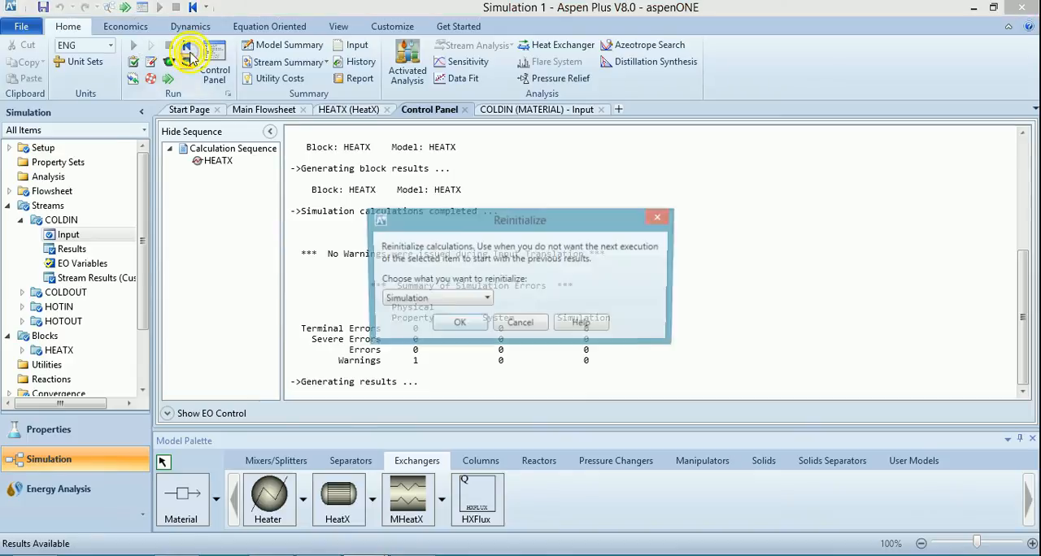
click(462, 325)
click(598, 303)
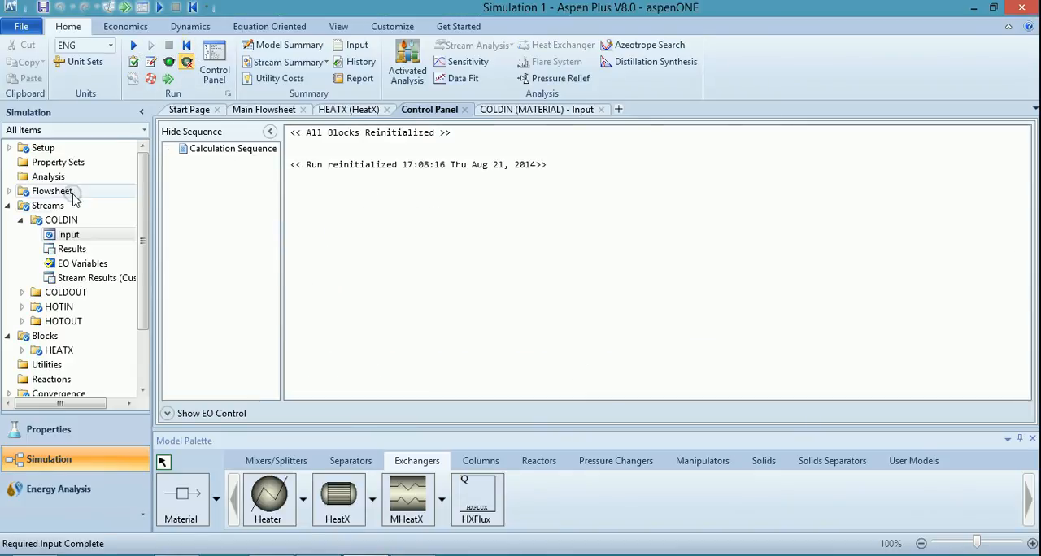
Set the COLDIN glycol mass flow to 2300 lb/hr and run the simulation.
click(68, 234)
click(581, 273)
click(582, 277)
text(2300)
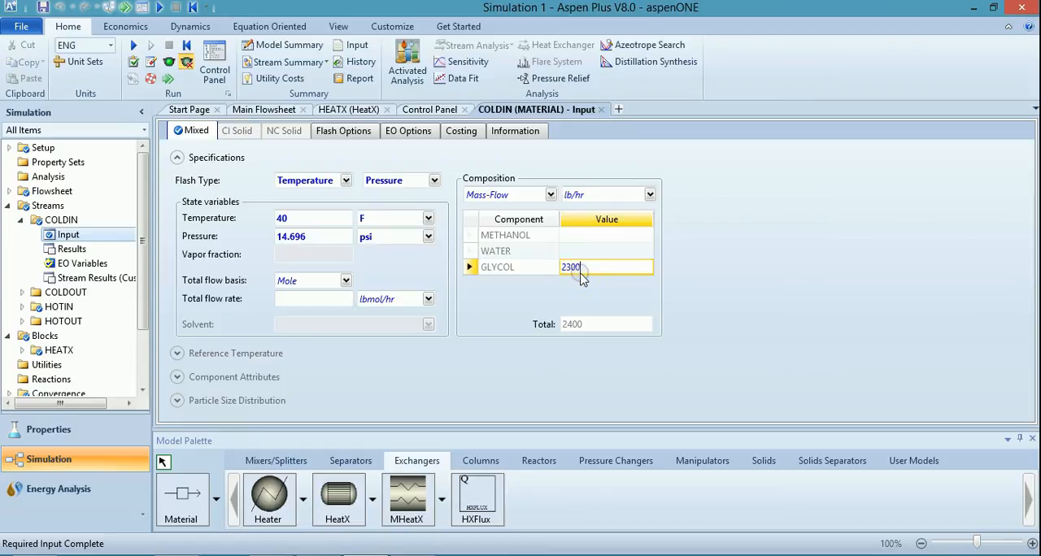
click(684, 276)
click(169, 77)
click(612, 316)
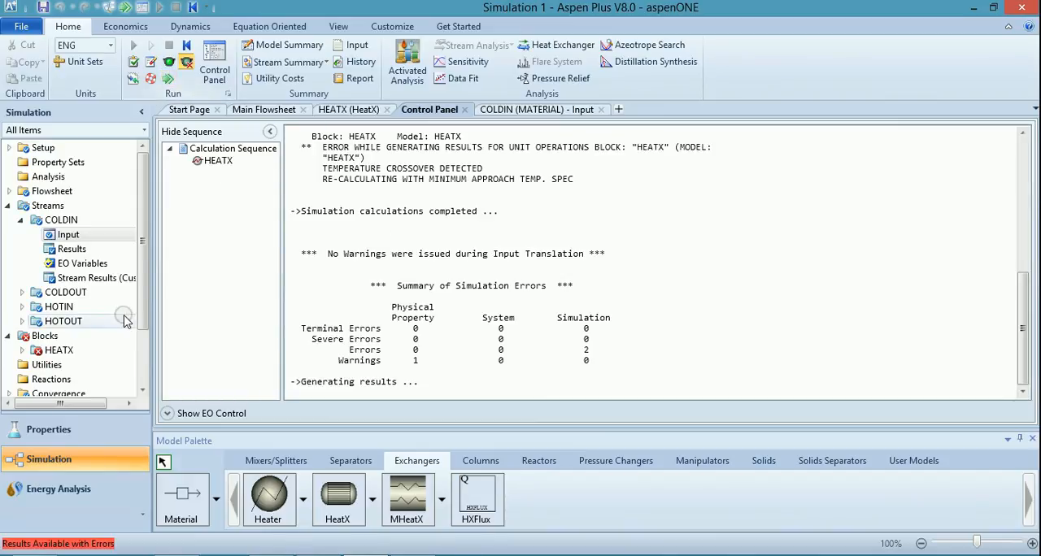
Reinitialize the simulation to clear the results of the 2300 lb/hr glycol run.
click(186, 45)
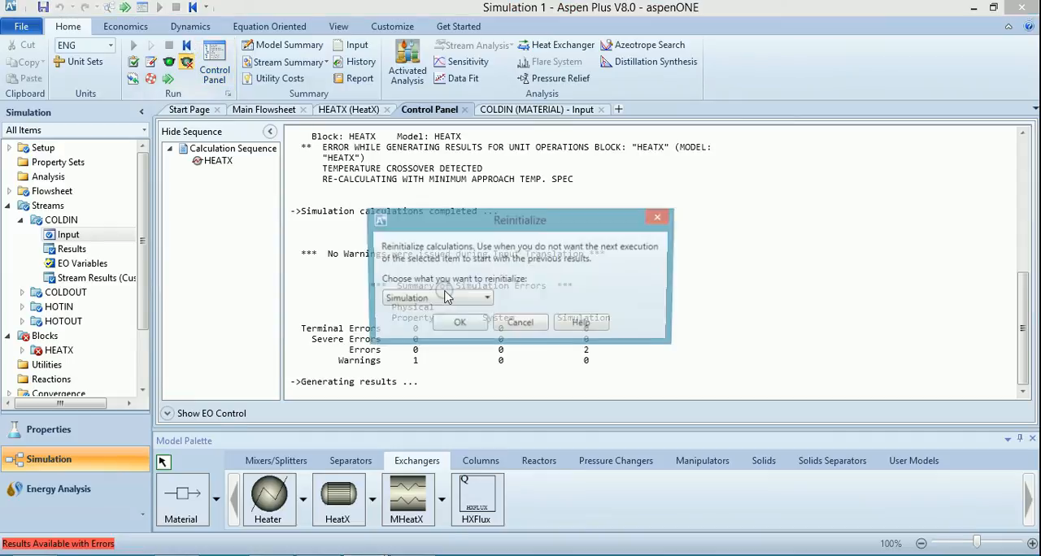
click(475, 328)
click(597, 303)
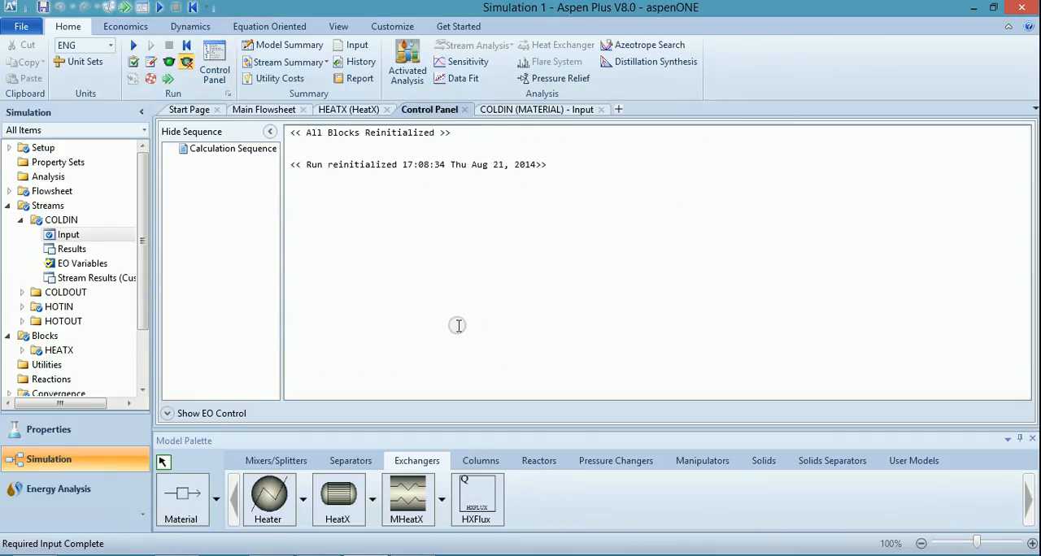
Set the COLDIN glycol mass flow to 2400 lb/hr and run the simulation.
click(68, 235)
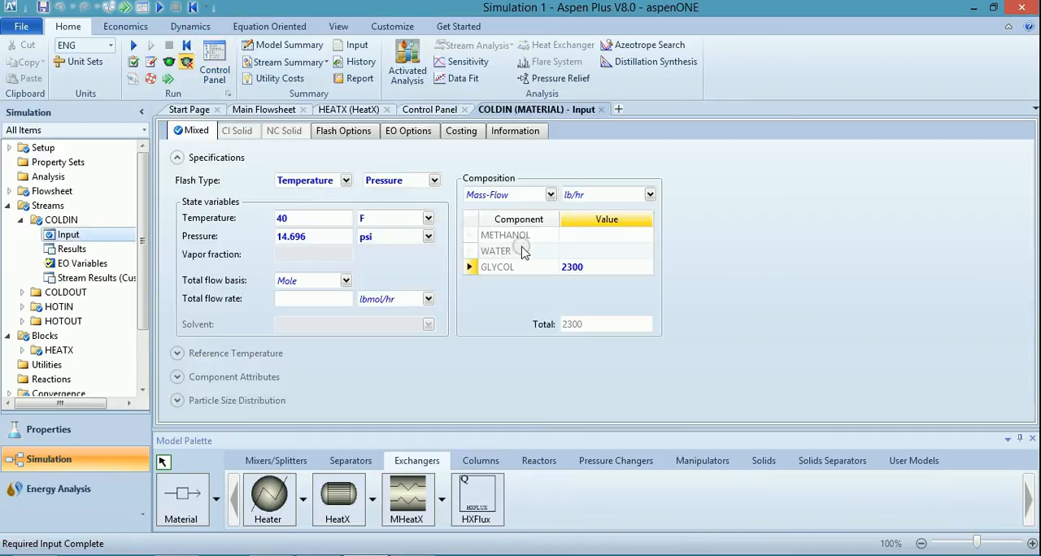
click(570, 269)
text(240)
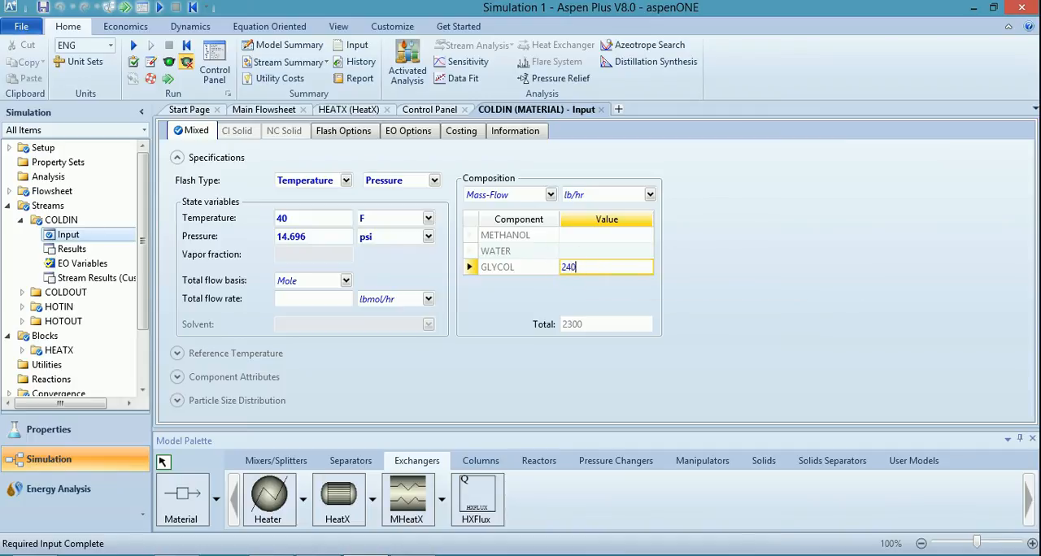
click(681, 303)
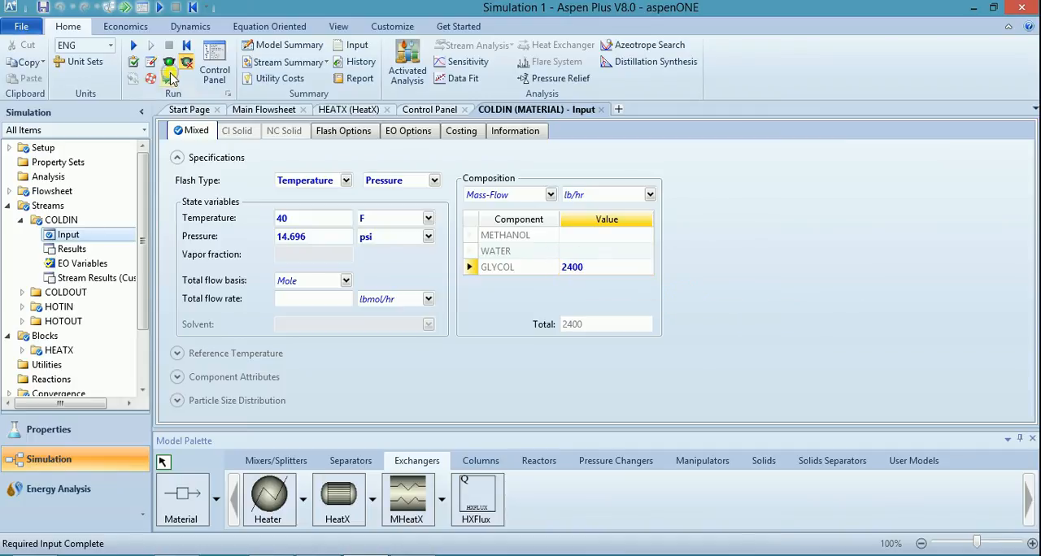
click(169, 77)
click(608, 316)
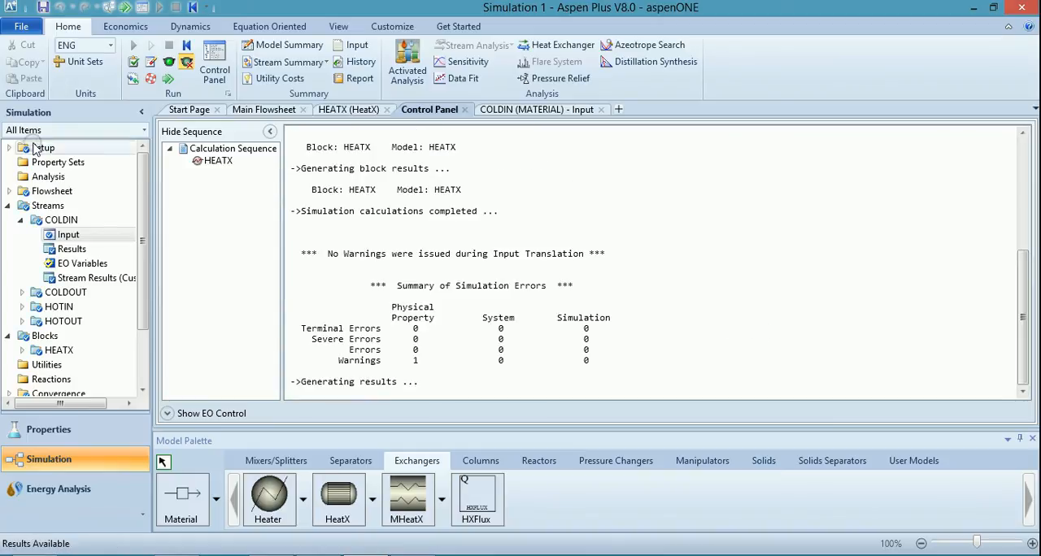
Switch to the ASSIGNMENT 3 document in Word and reread which cold stream and heat transfer area results are requested.
scroll(145, 280, down, 1)
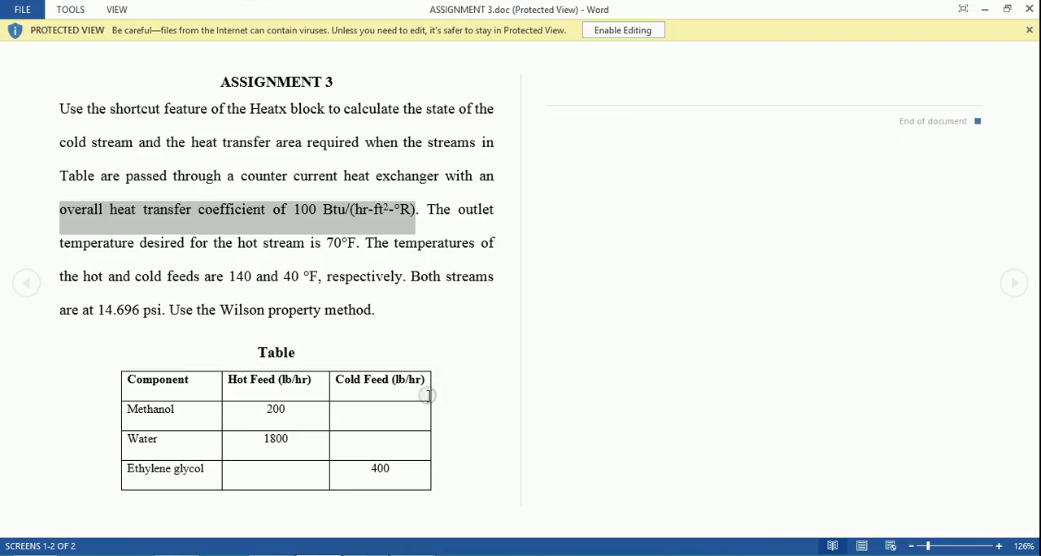
click(427, 336)
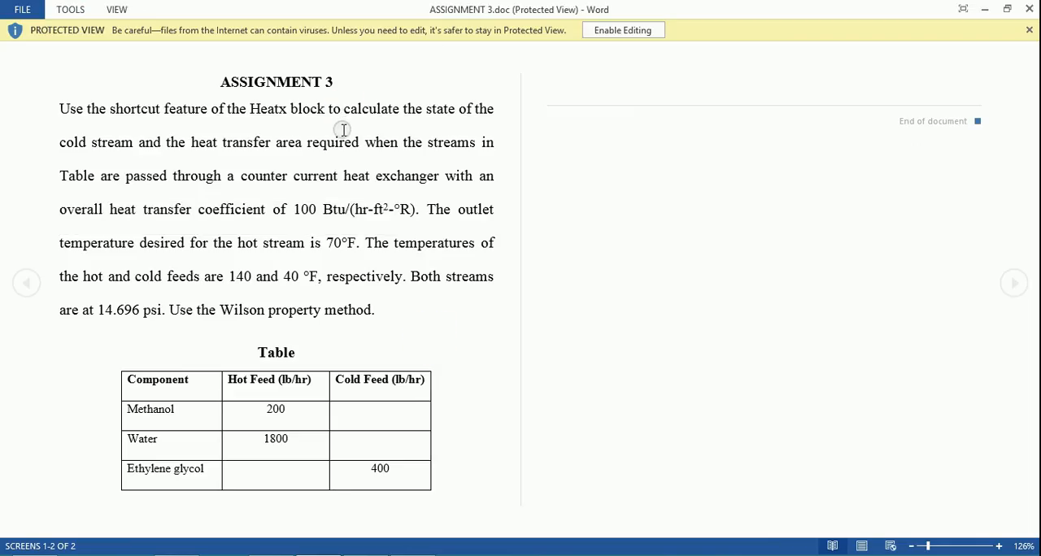
drag(342, 128, 359, 145)
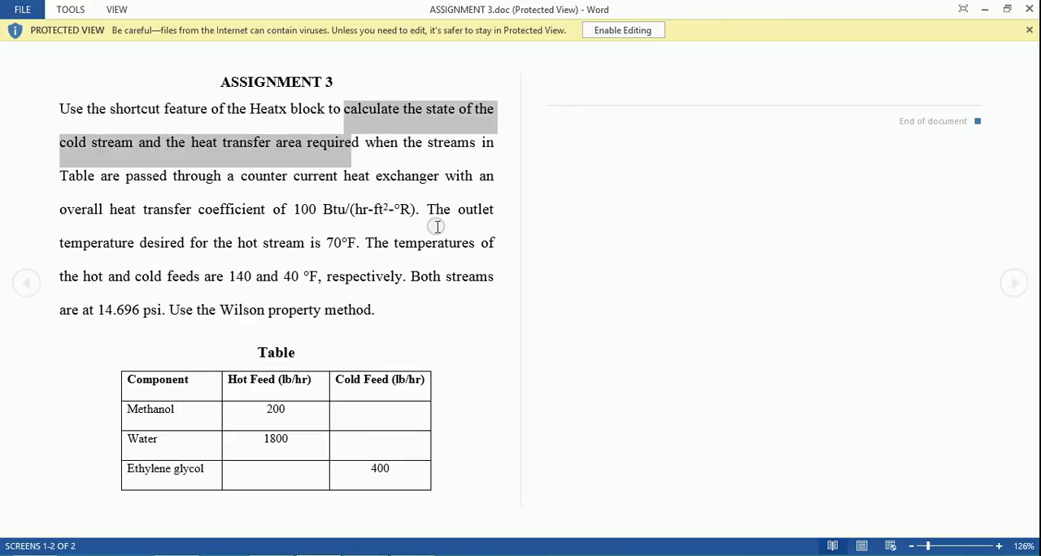
click(441, 263)
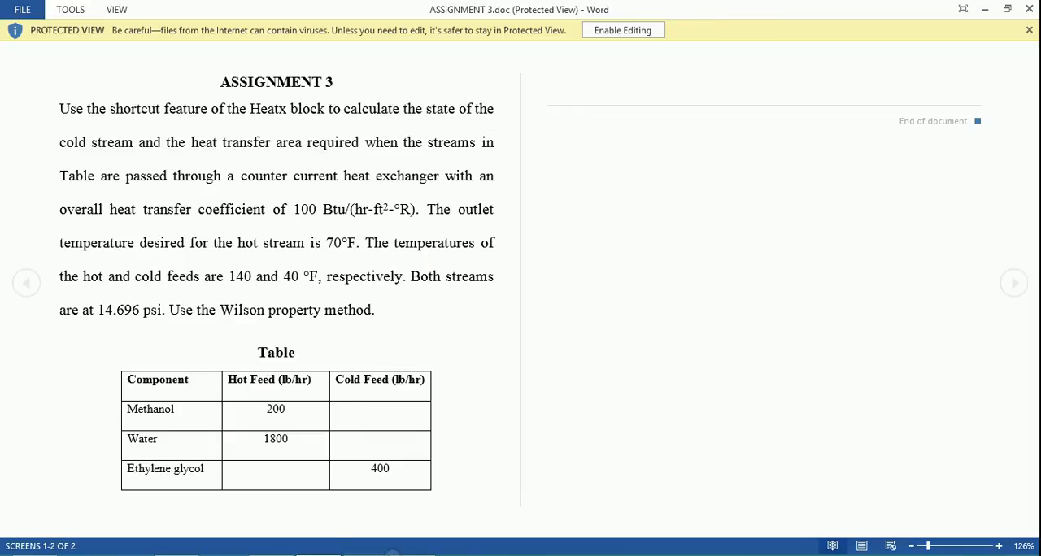
Switch back to Aspen Plus and examine the COLDOUT stream results, including temperature, pressure, phase fractions and enthalpy.
click(385, 554)
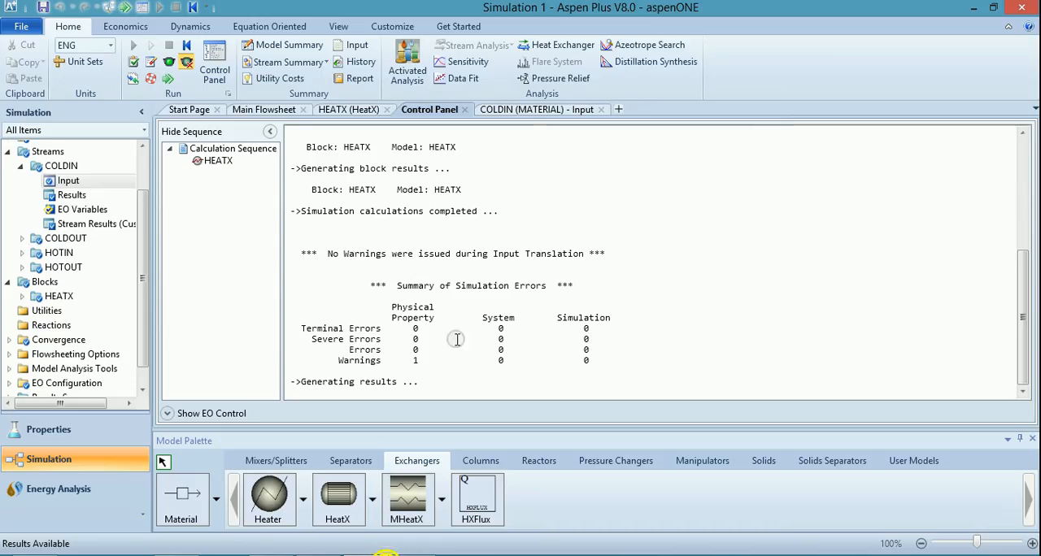
click(22, 239)
double_click(71, 267)
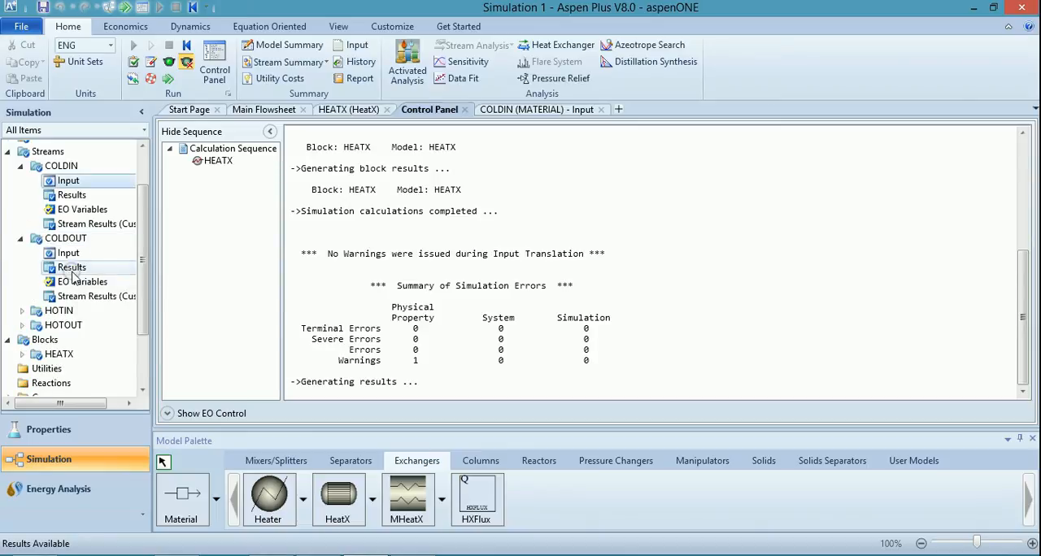
scroll(362, 255, down, 1)
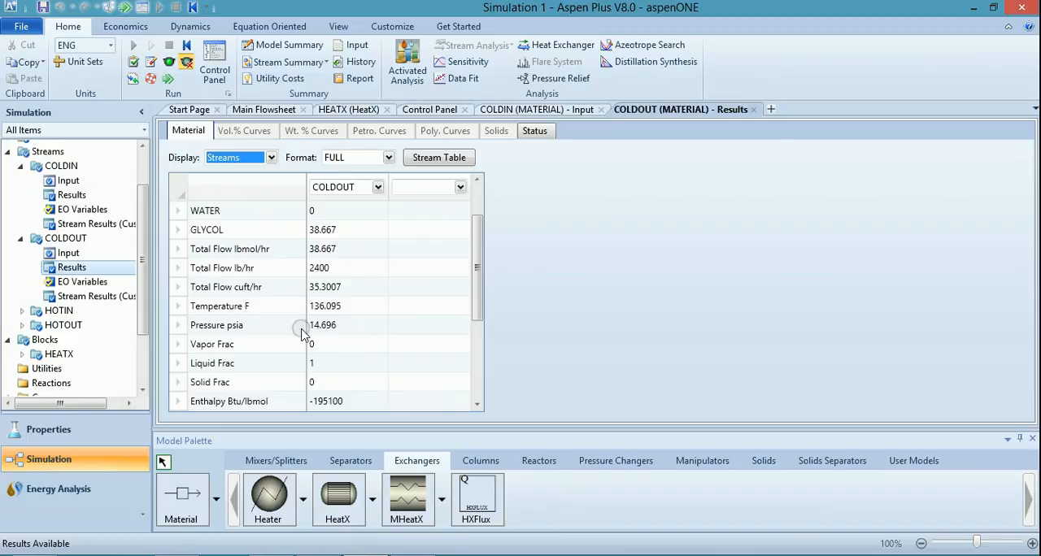
scroll(321, 352, down, 2)
scroll(321, 351, down, 1)
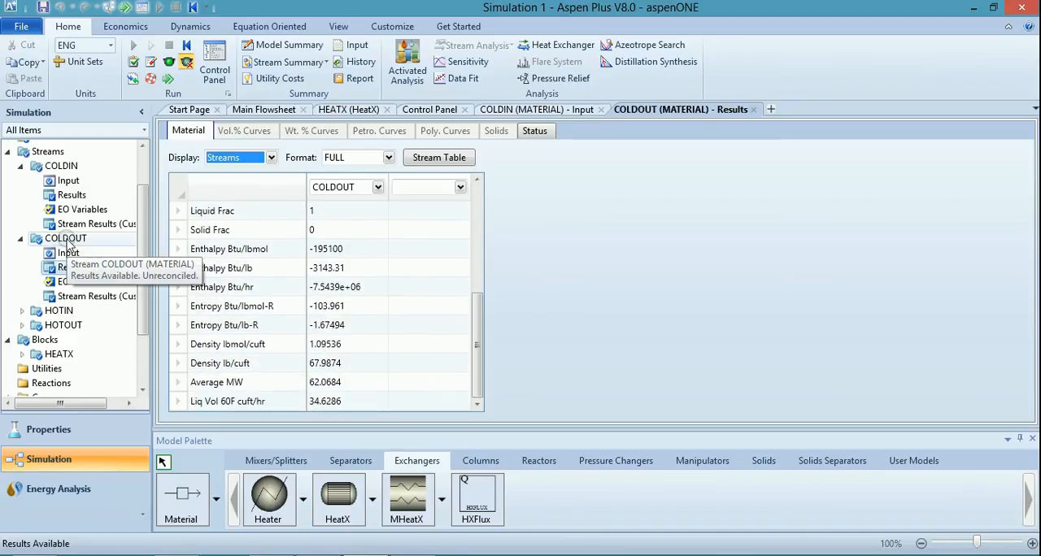
Open the exchanger details in the HEATX block's thermal results and check the required exchanger area.
scroll(64, 284, down, 2)
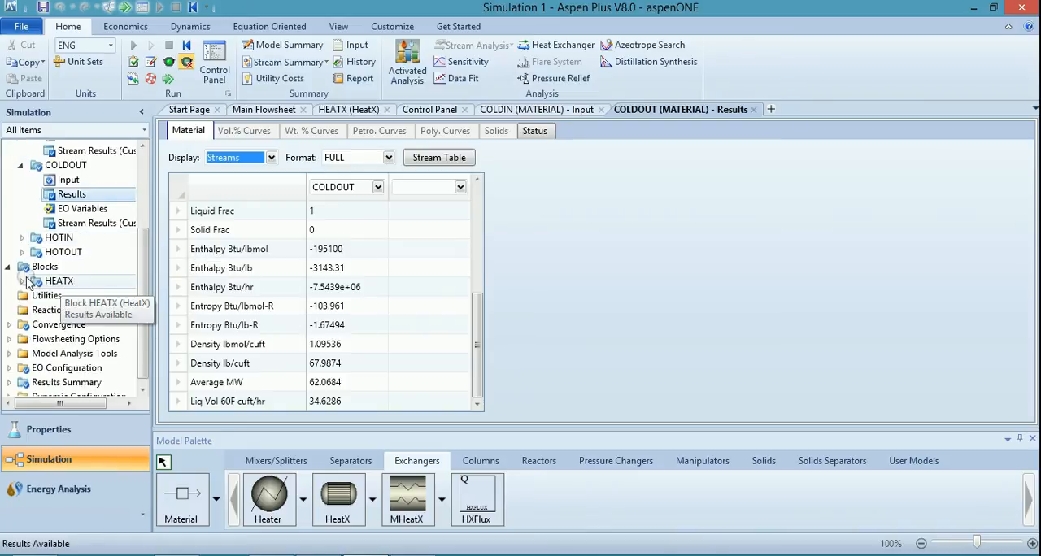
click(22, 281)
scroll(68, 292, down, 3)
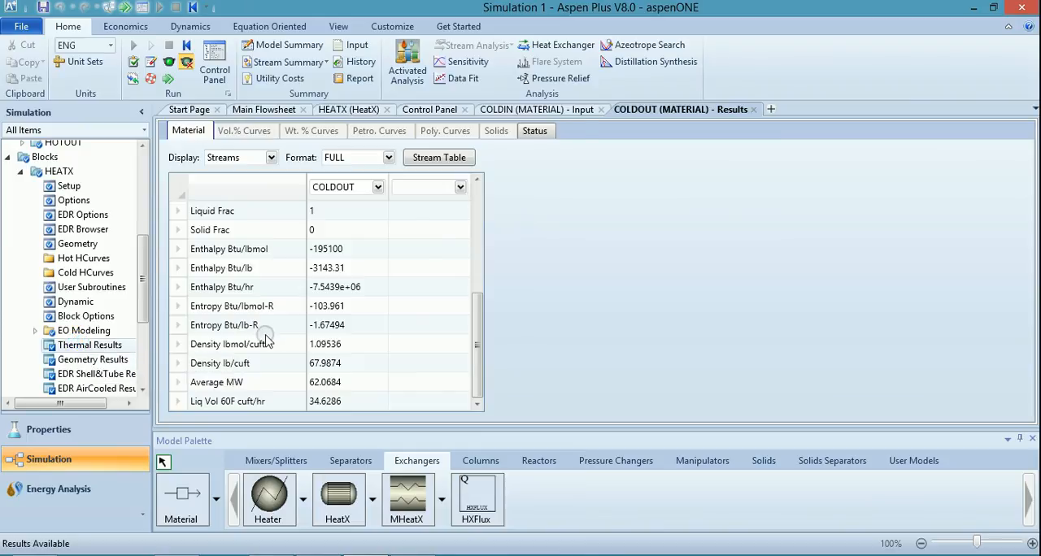
click(72, 343)
click(295, 132)
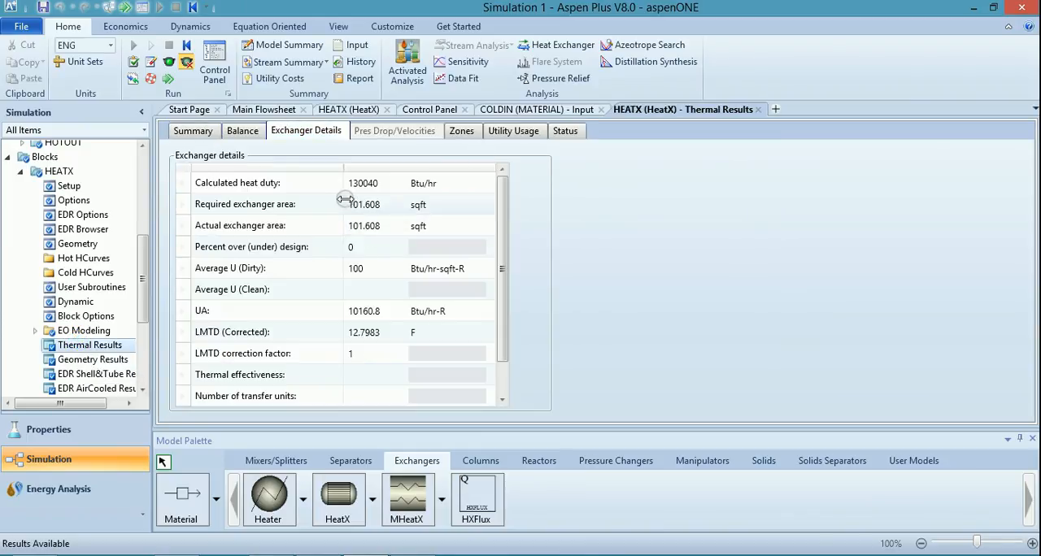
click(350, 205)
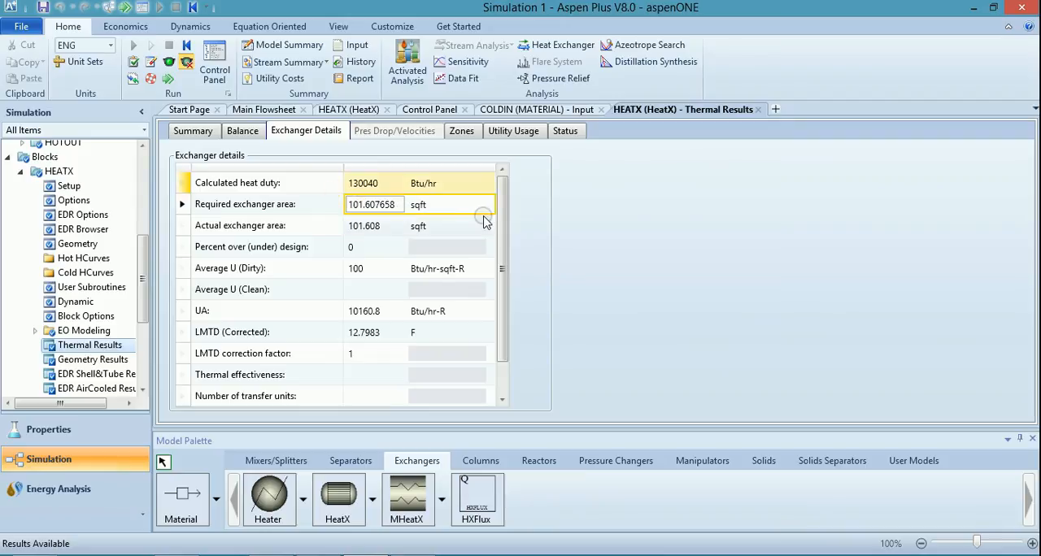